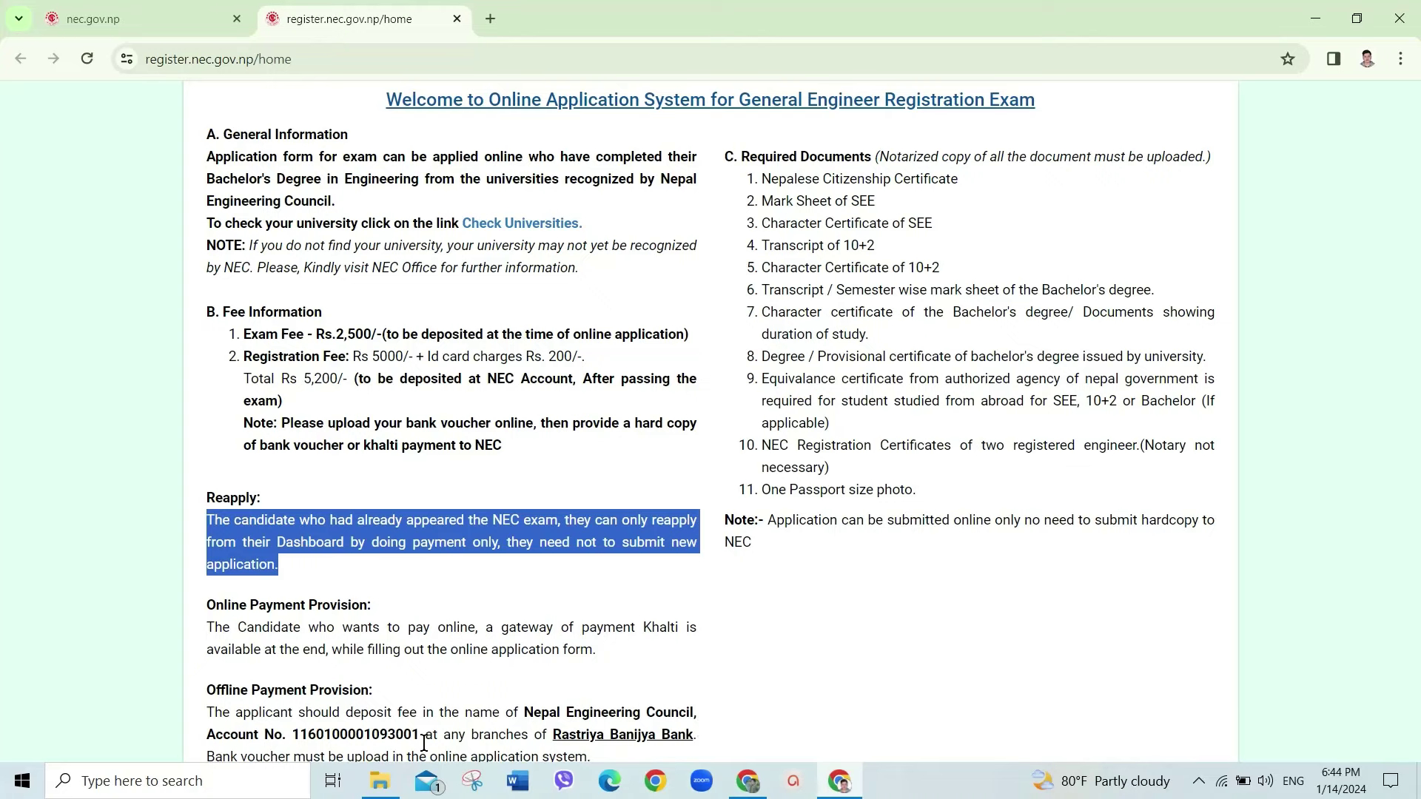
Step: Review the offline payment instructions and required documents on the exam application home page, highlighting the bank account number for the fee deposit
drag(292, 735, 413, 733)
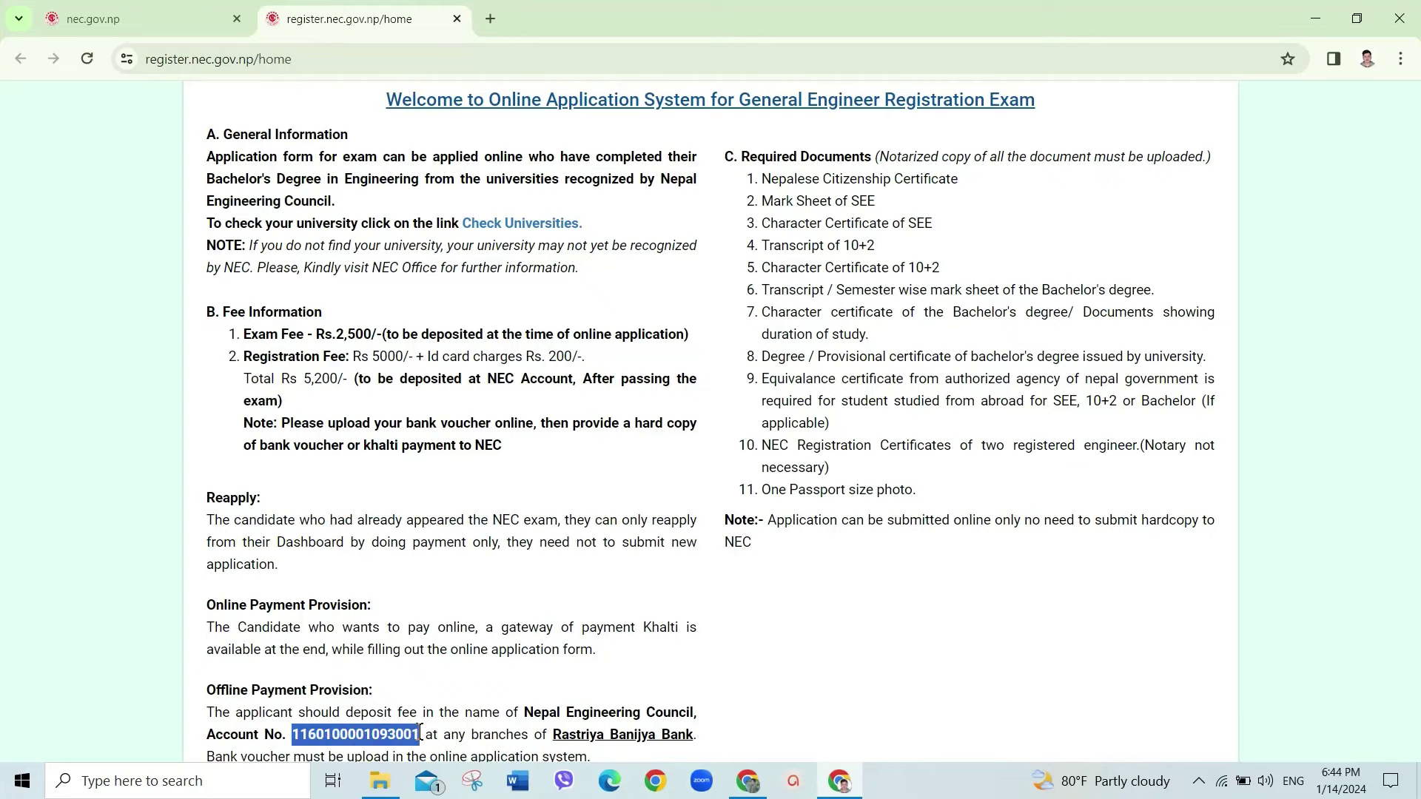
scroll(555, 663, down, 2)
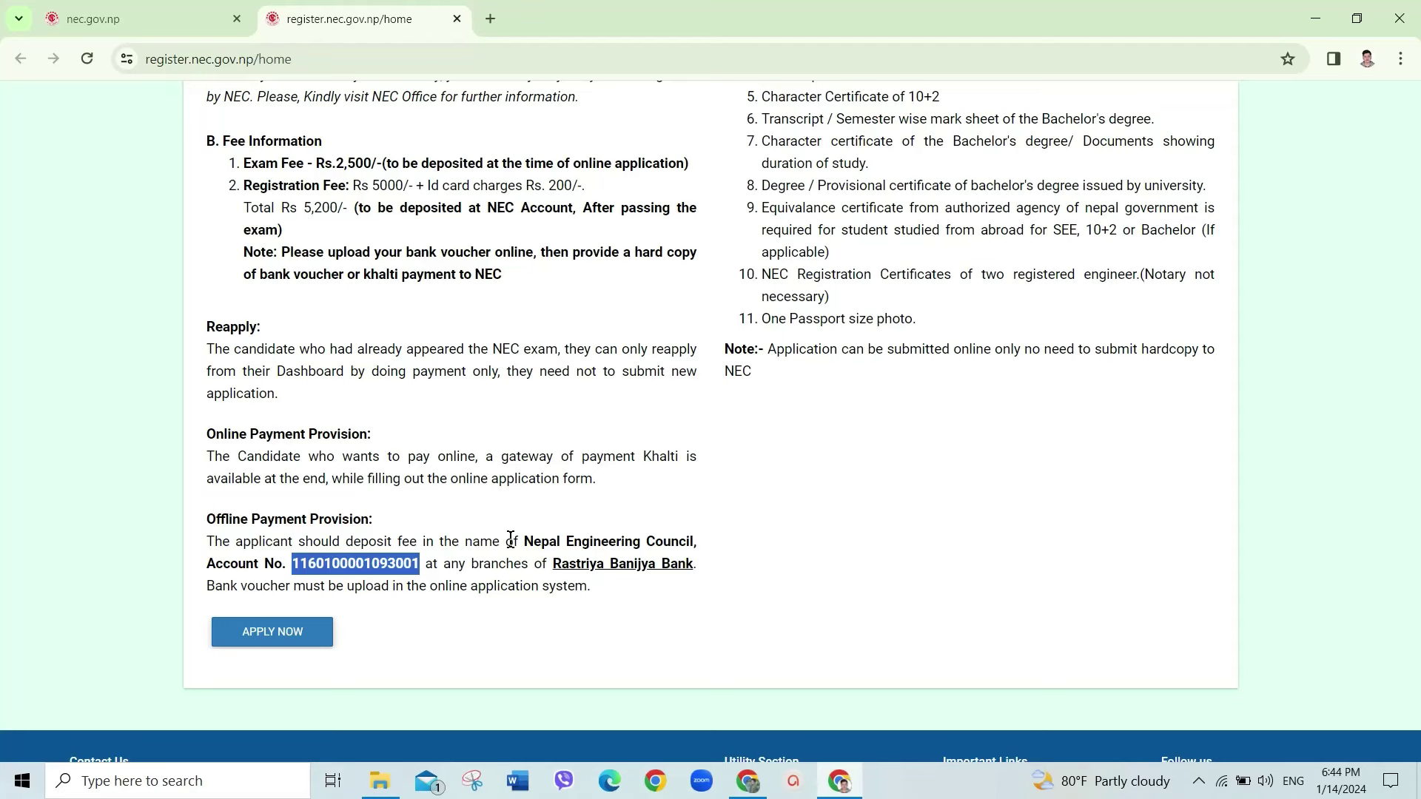
scroll(522, 521, up, 2)
scroll(464, 492, down, 2)
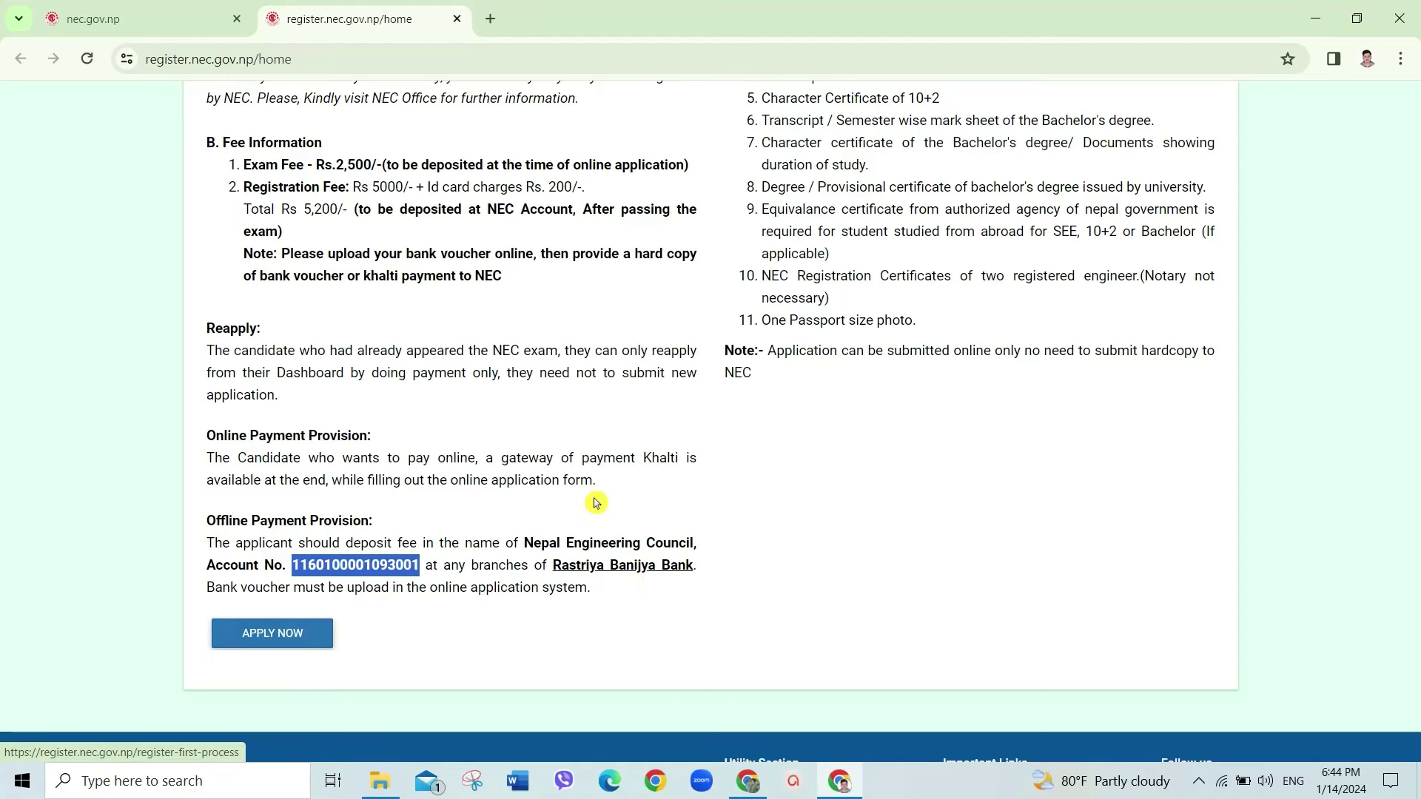
scroll(596, 503, up, 2)
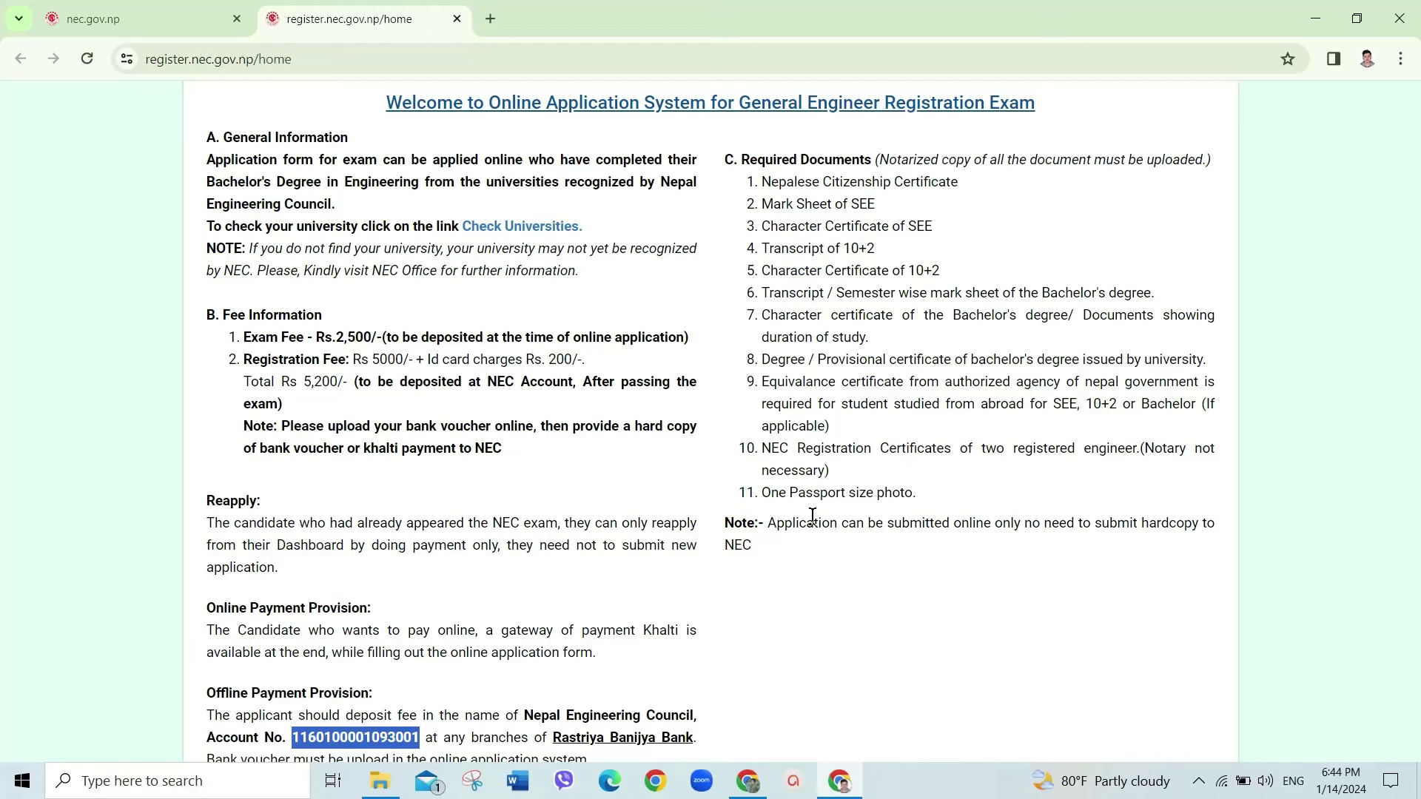
scroll(812, 516, up, 2)
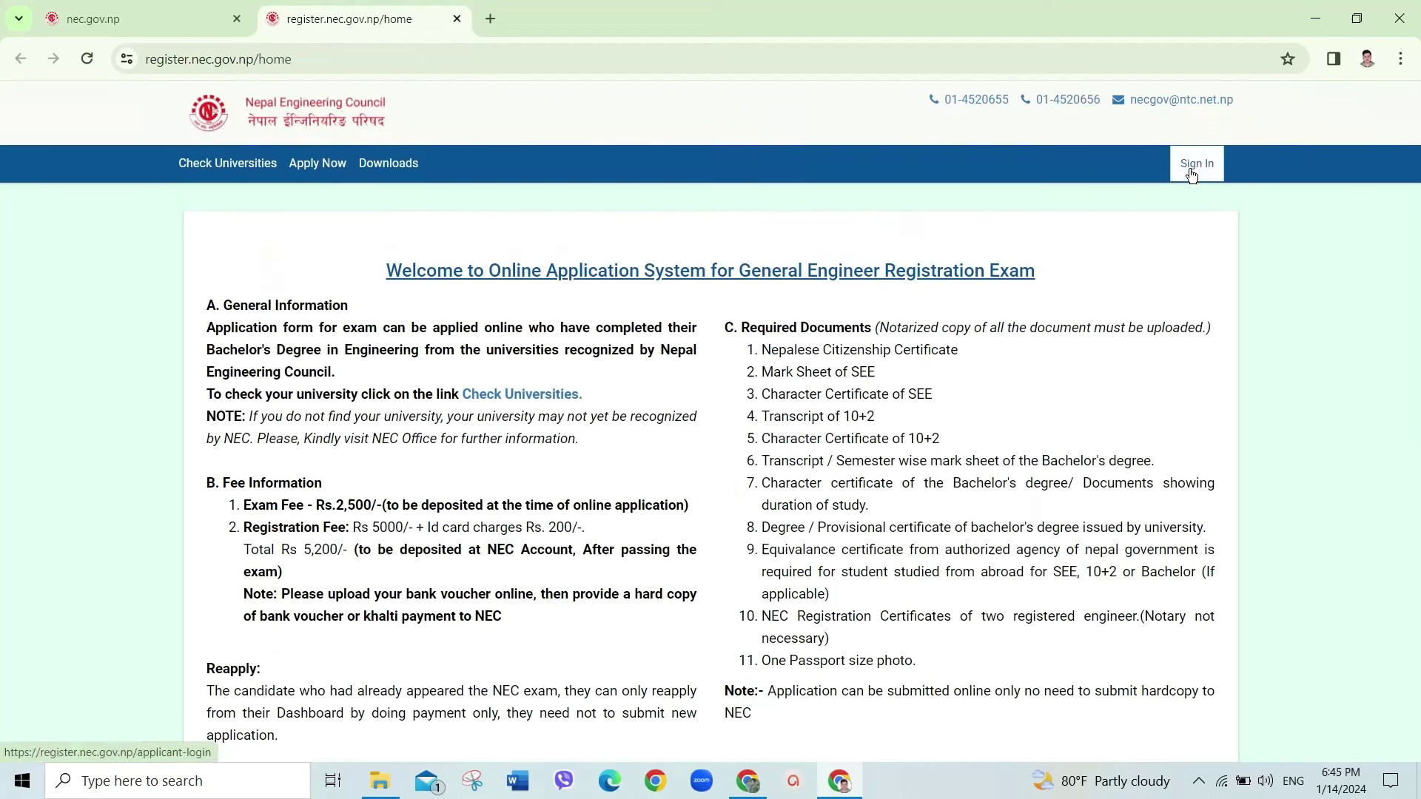
Step: Open the applicant sign-in page and check its e-mail and password fields
click(1191, 171)
scroll(1192, 171, down, 1)
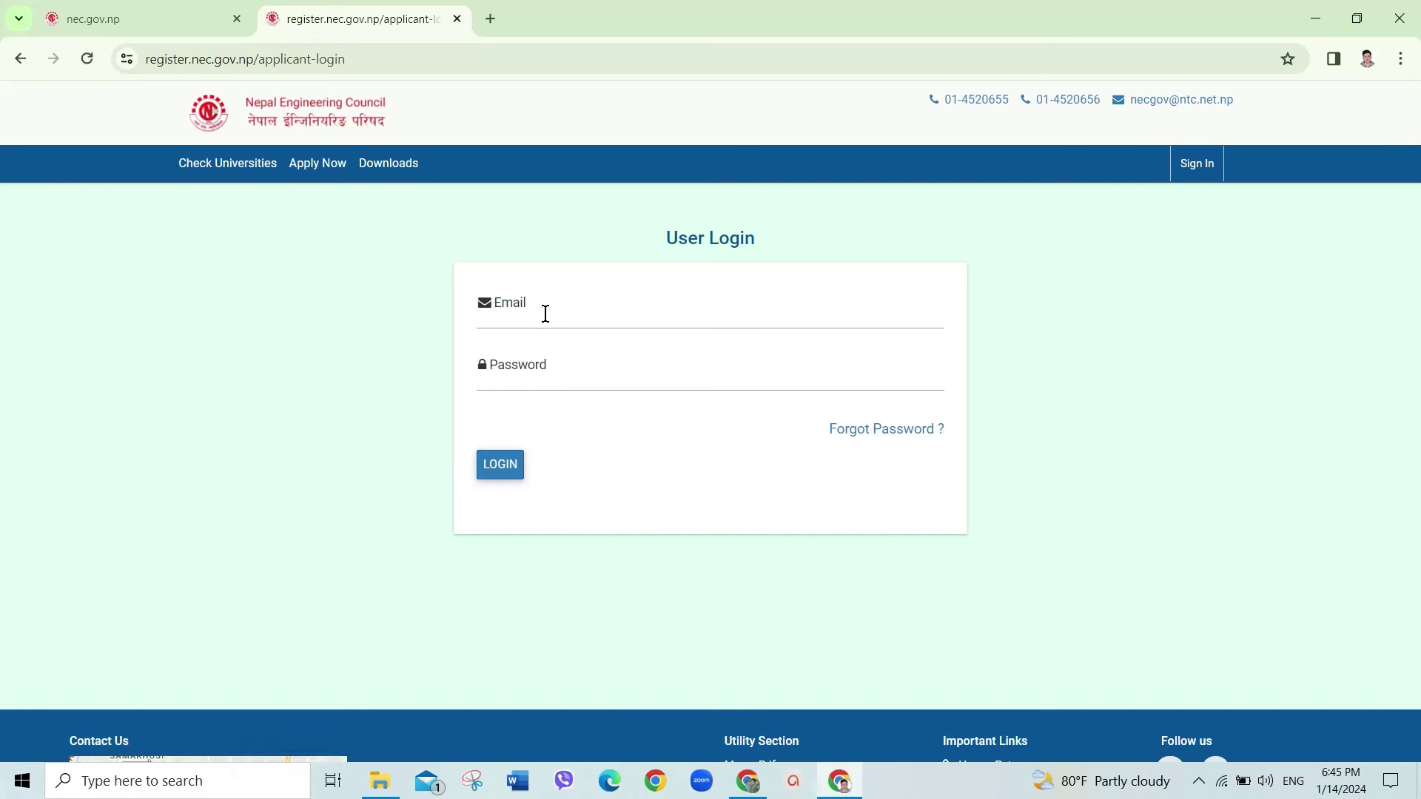
click(545, 313)
click(555, 366)
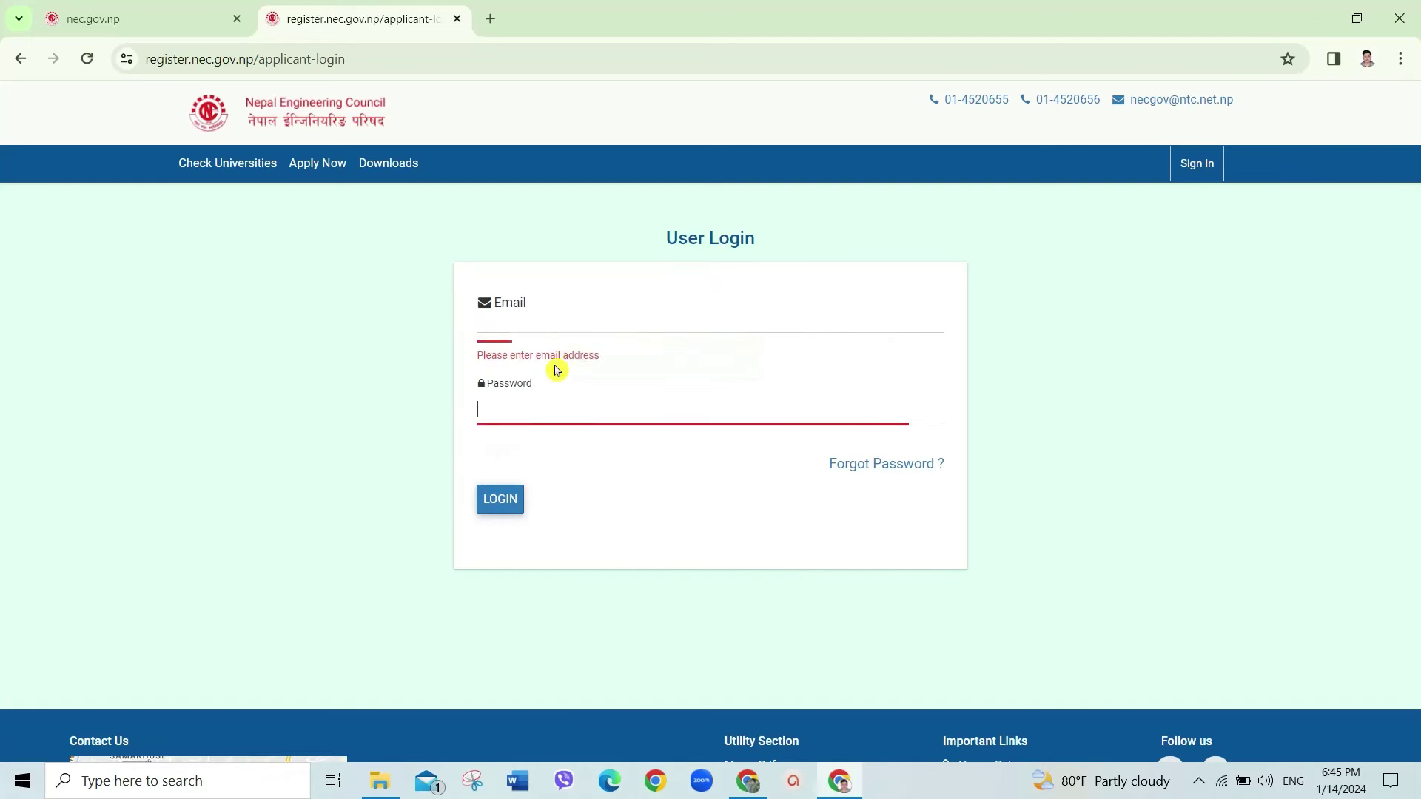
click(553, 314)
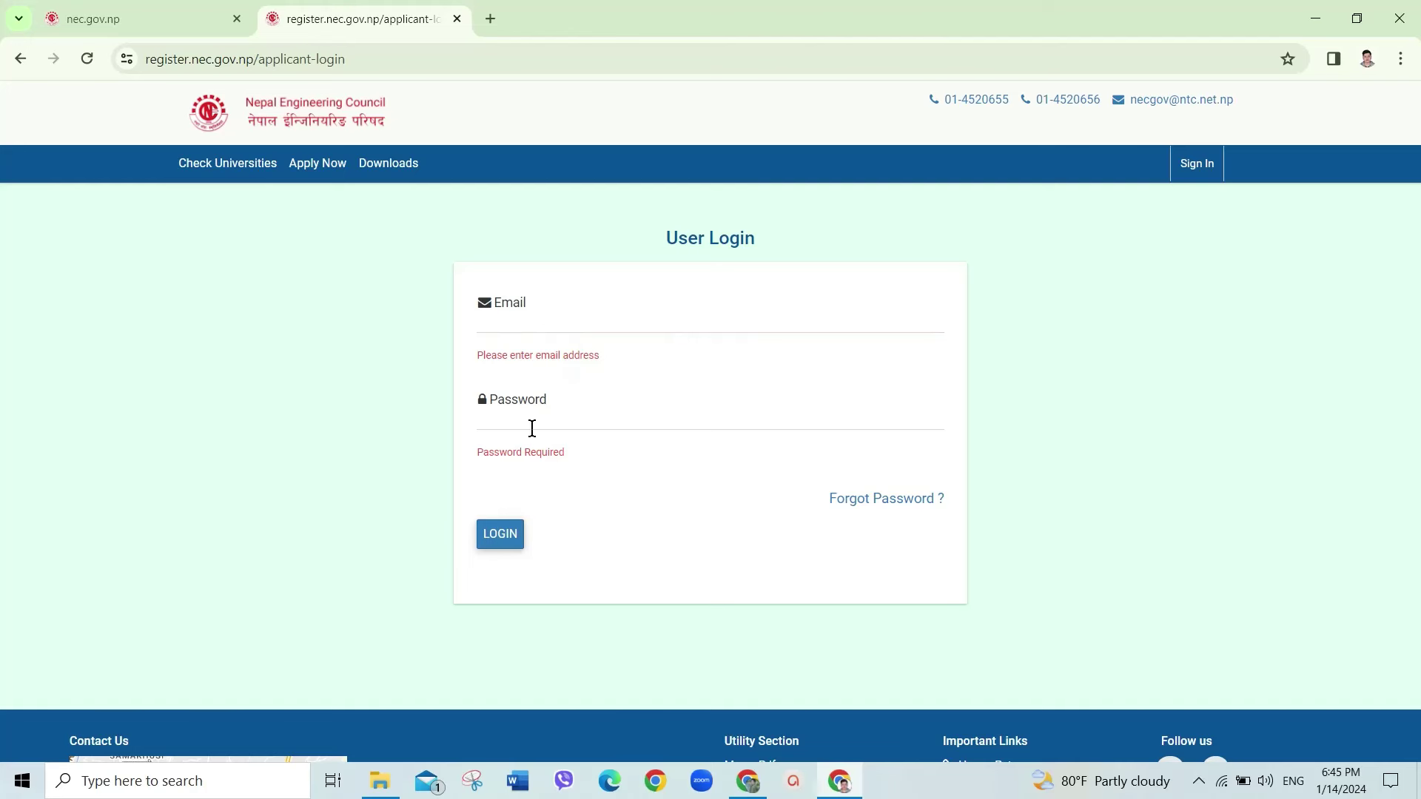
Step: Try to log in with the applicant's saved e-mail address and the account password
click(538, 319)
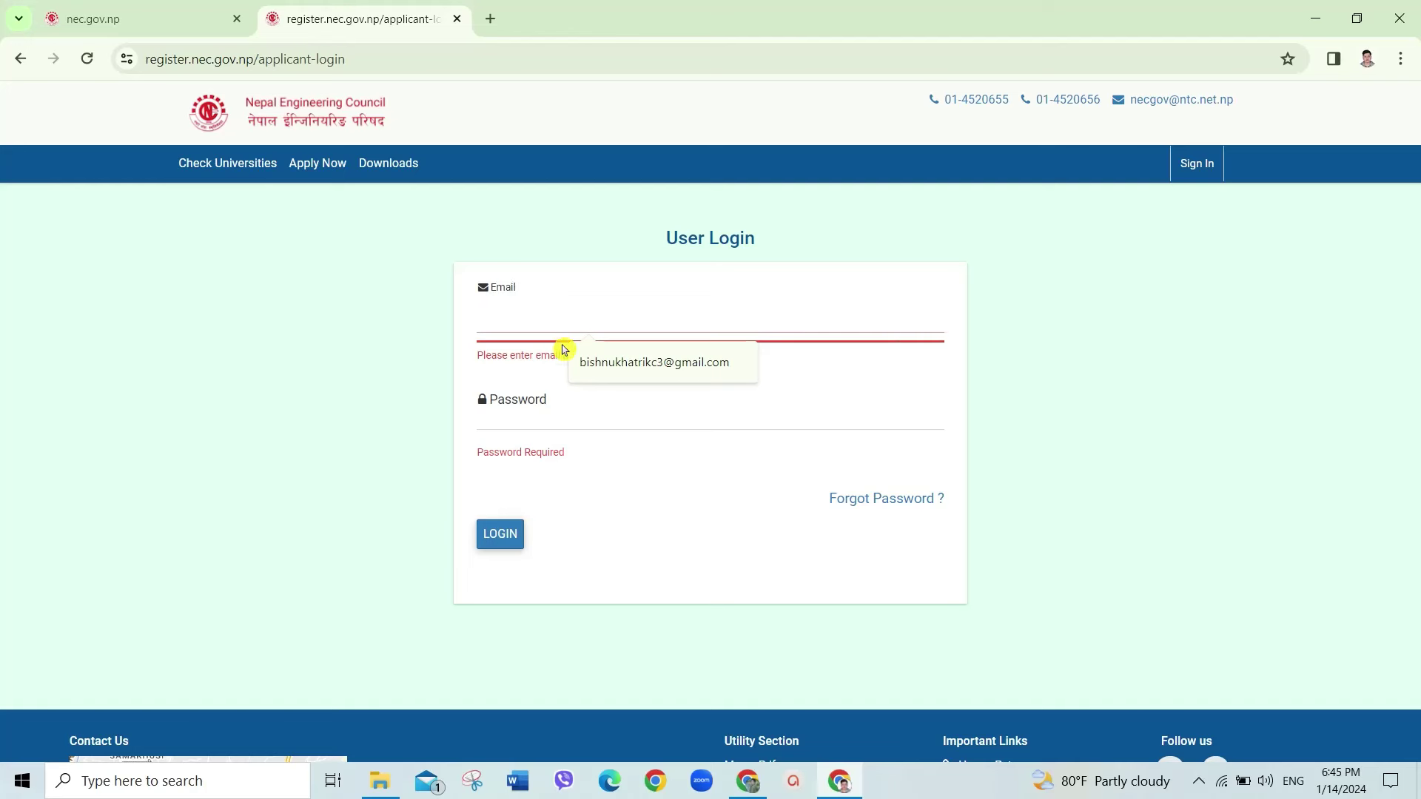
click(585, 361)
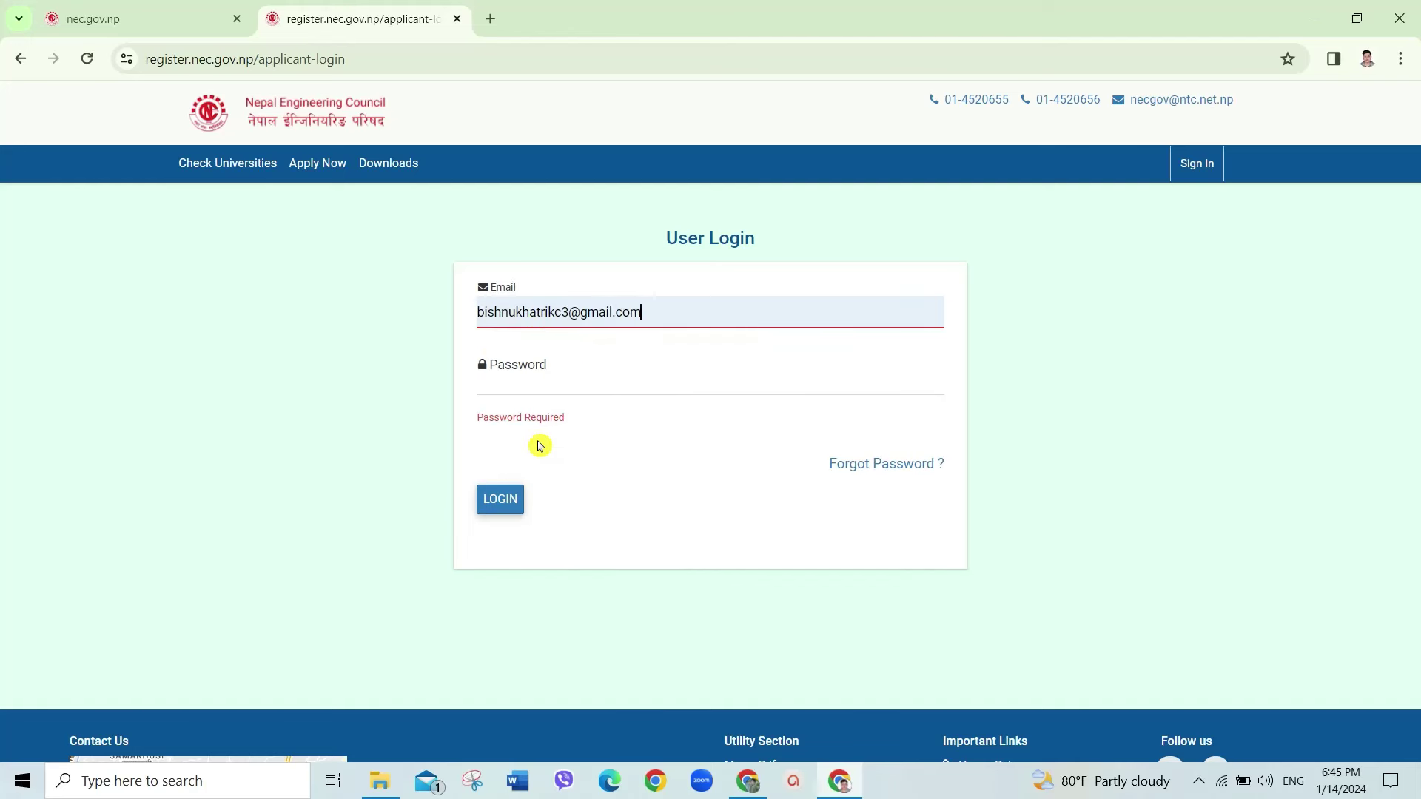
click(545, 393)
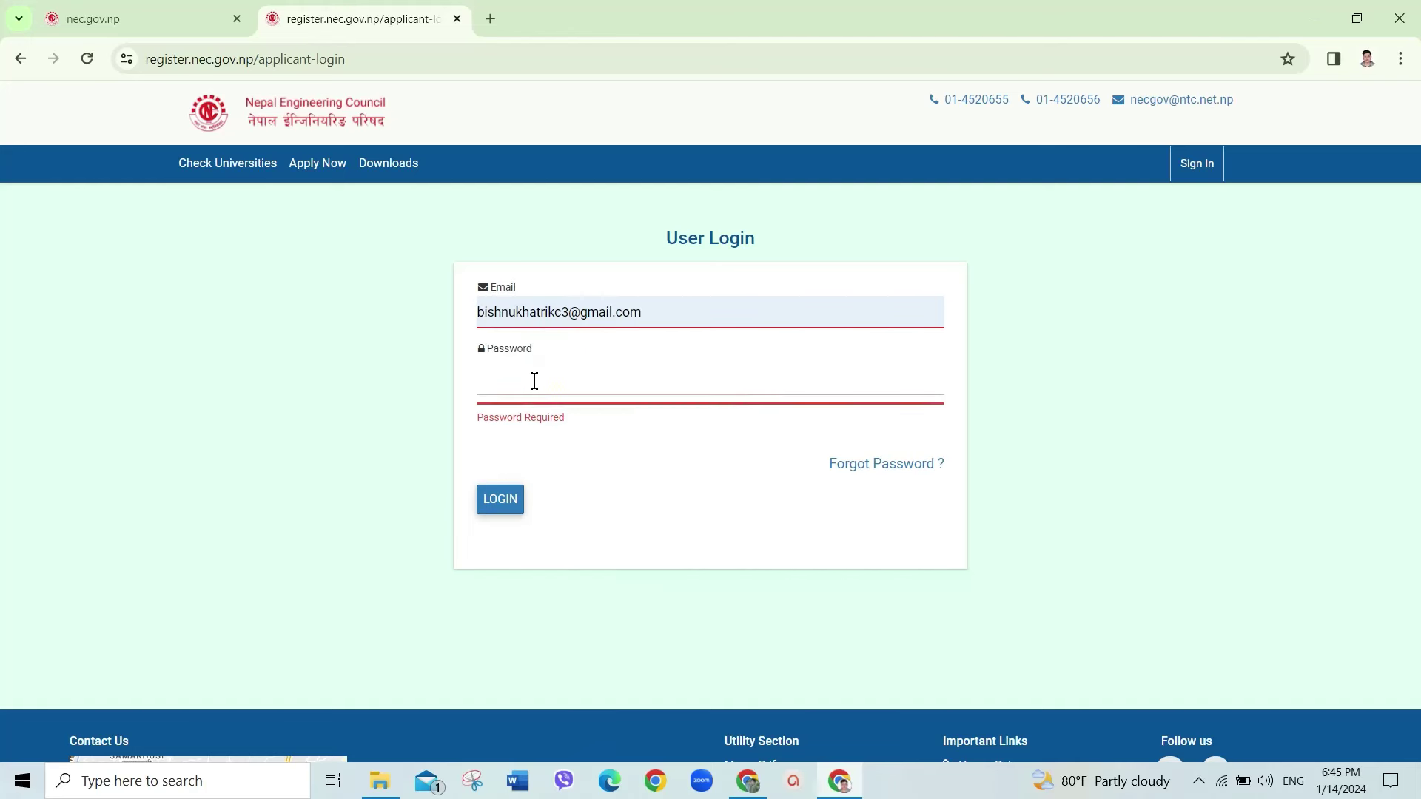
text(••)
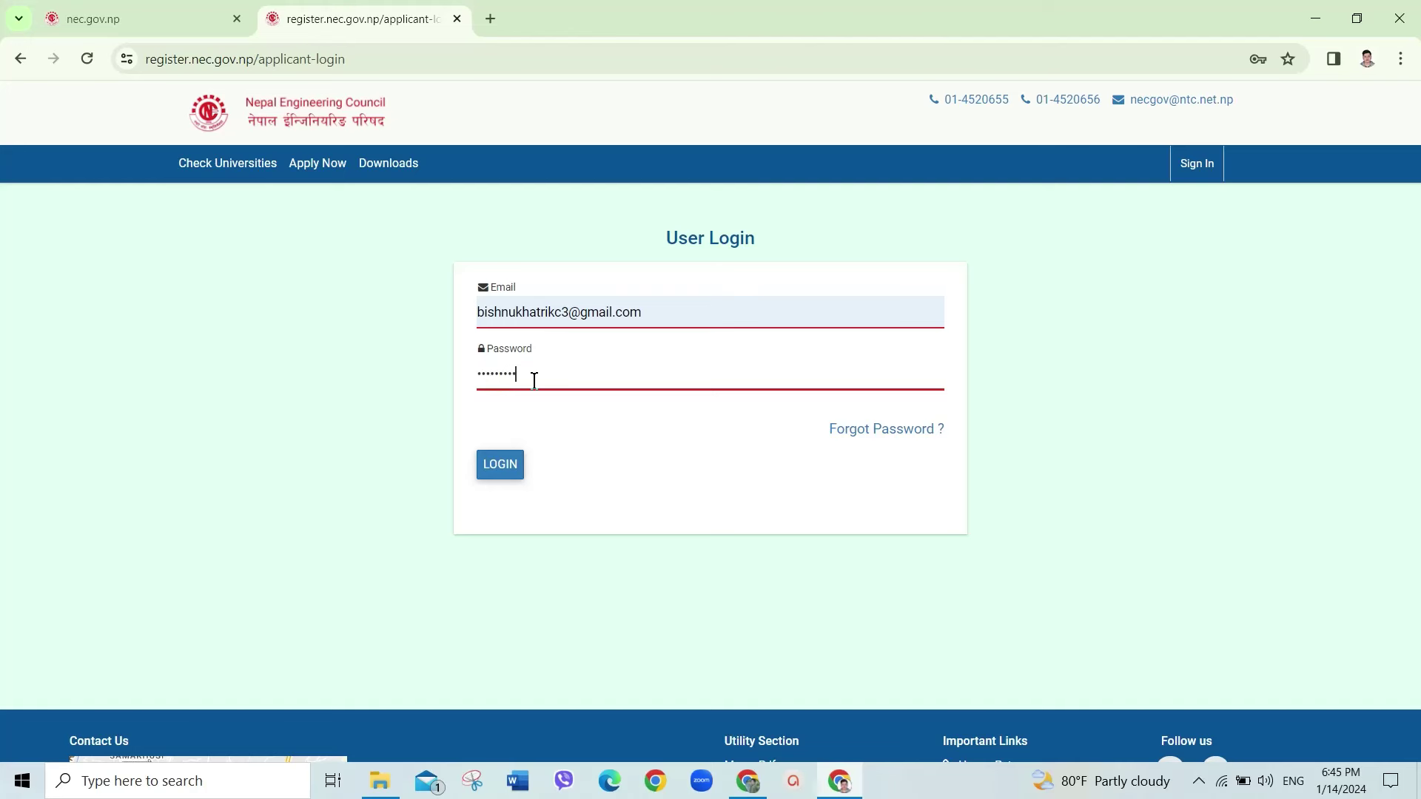
click(518, 466)
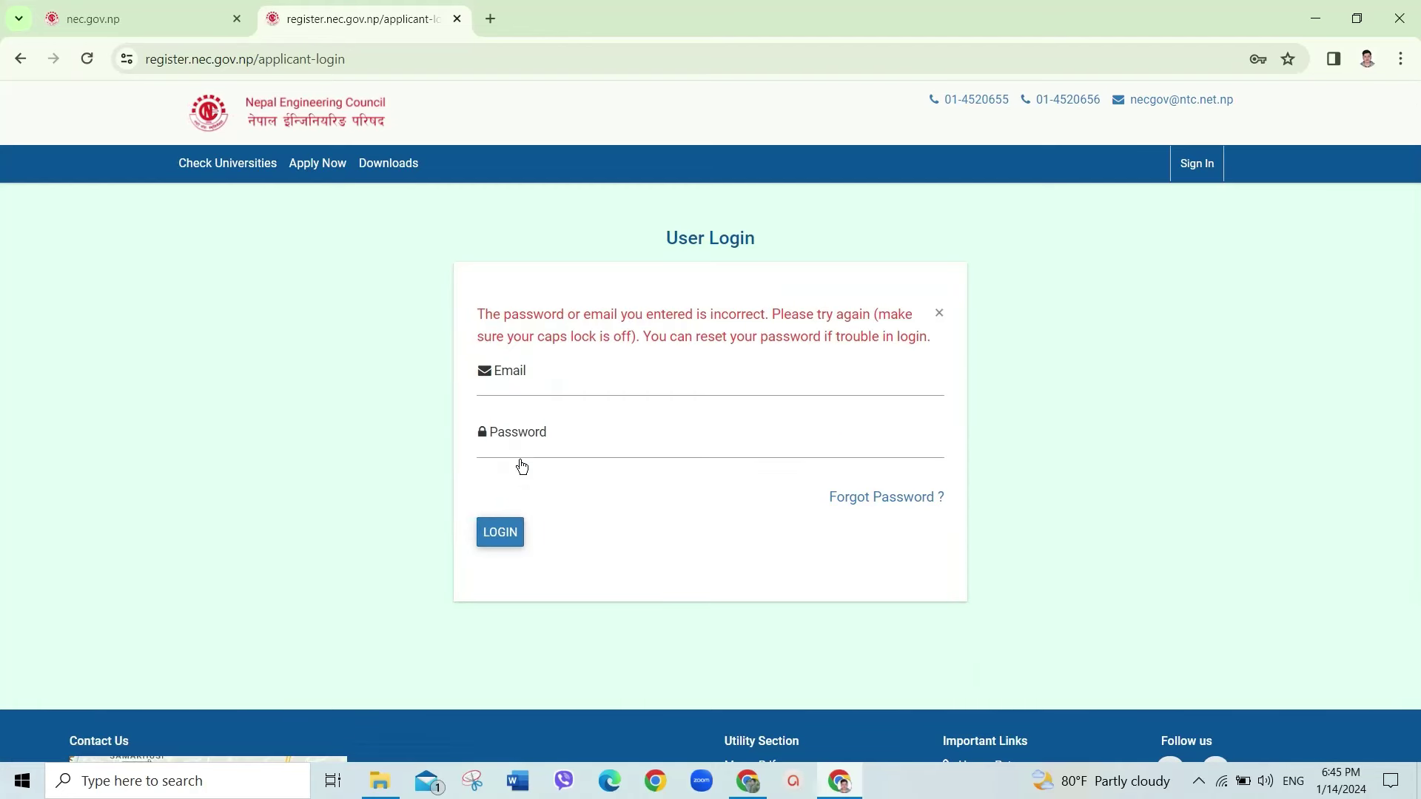
Step: Log in to the applicant account by filling in the saved e-mail address and entering the account password again
click(555, 407)
click(566, 385)
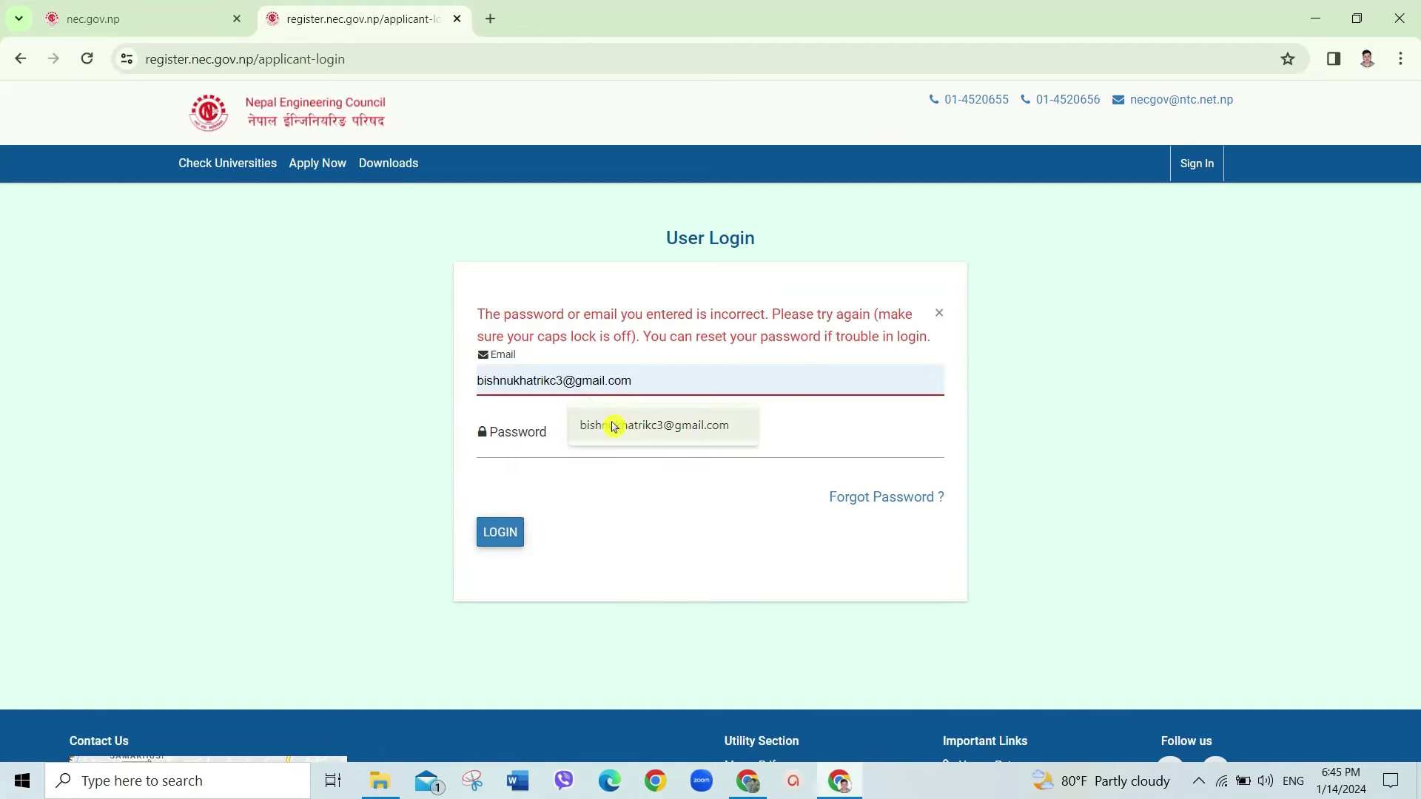
click(612, 422)
click(542, 438)
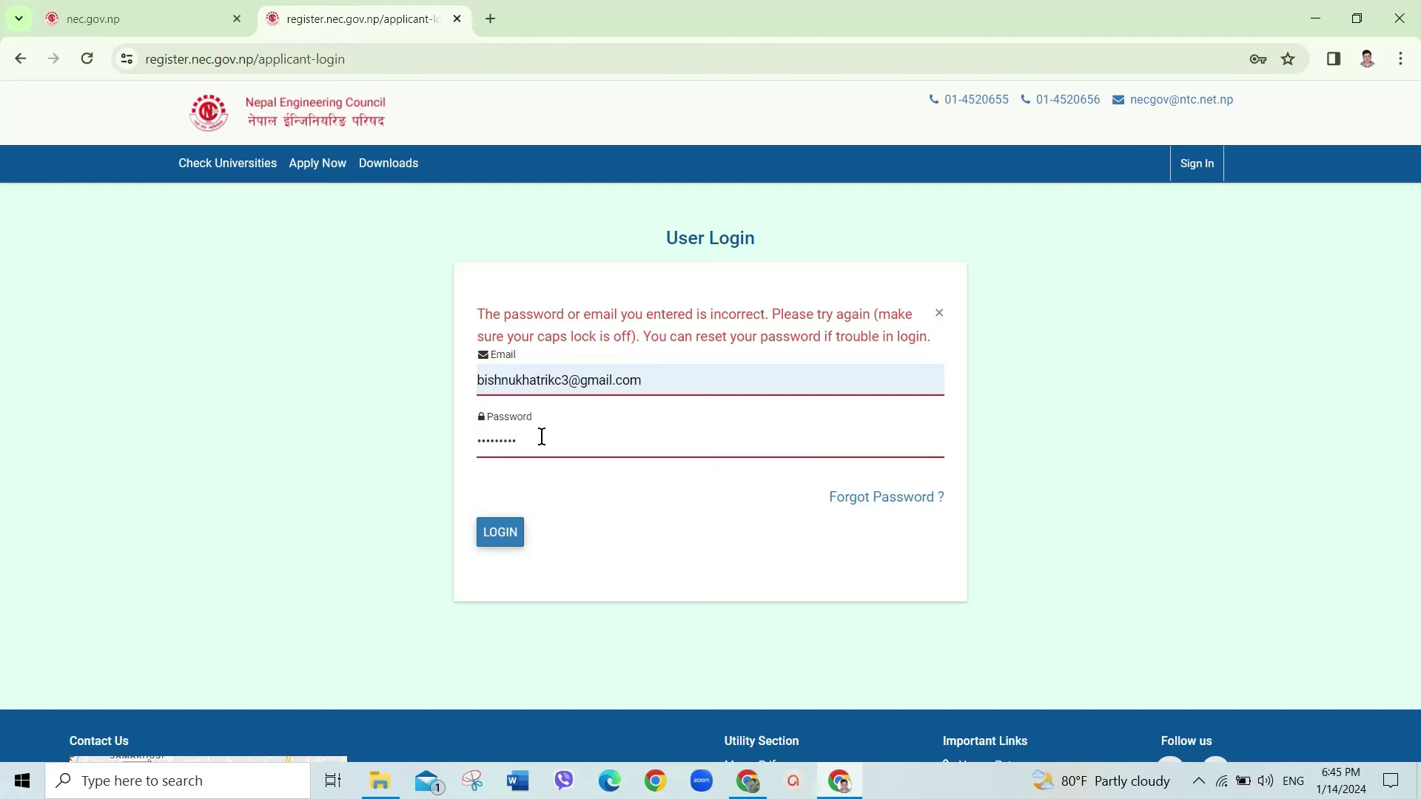
click(496, 535)
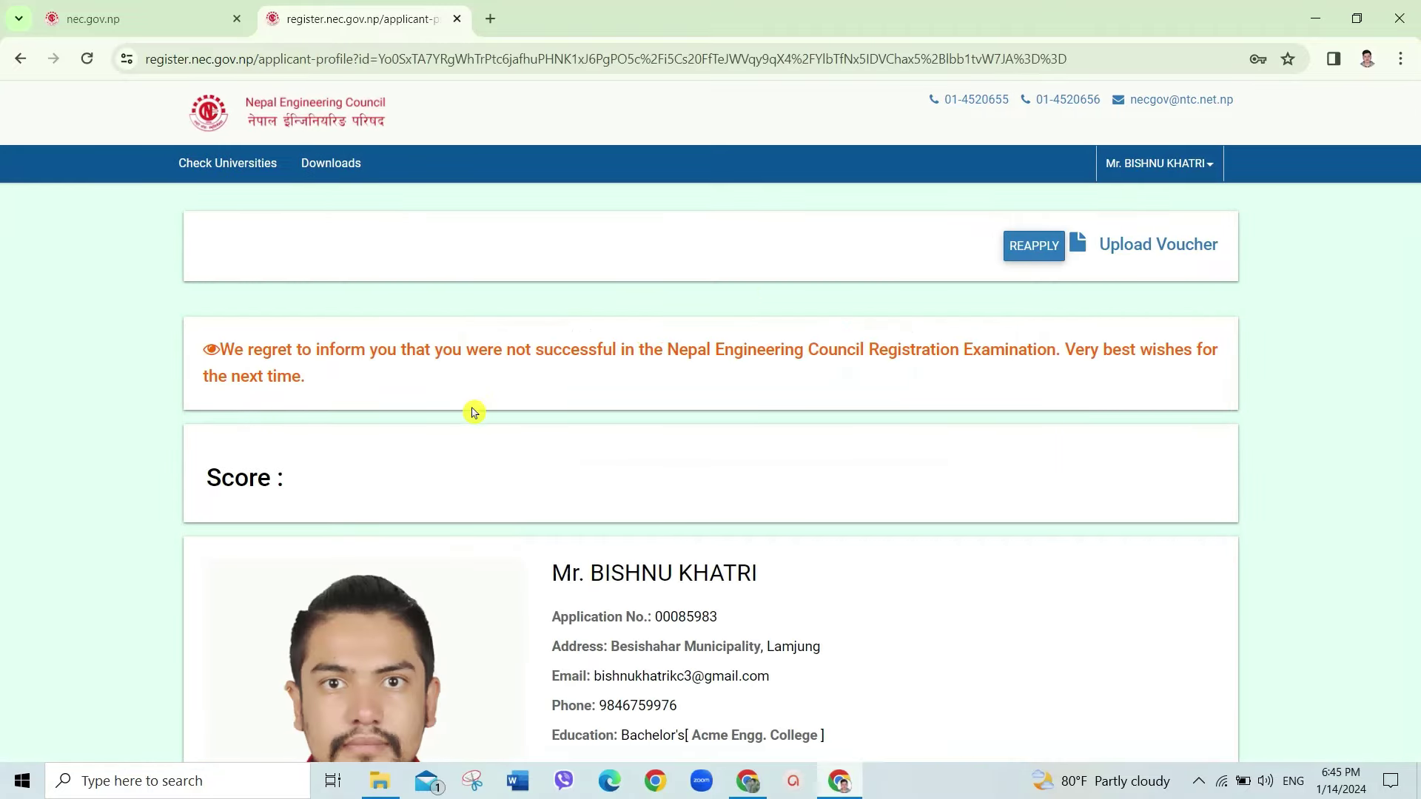
Step: Examine the exam result notice, score section and reapply options on the applicant dashboard at an enlarged view
scroll(474, 412, up, 5)
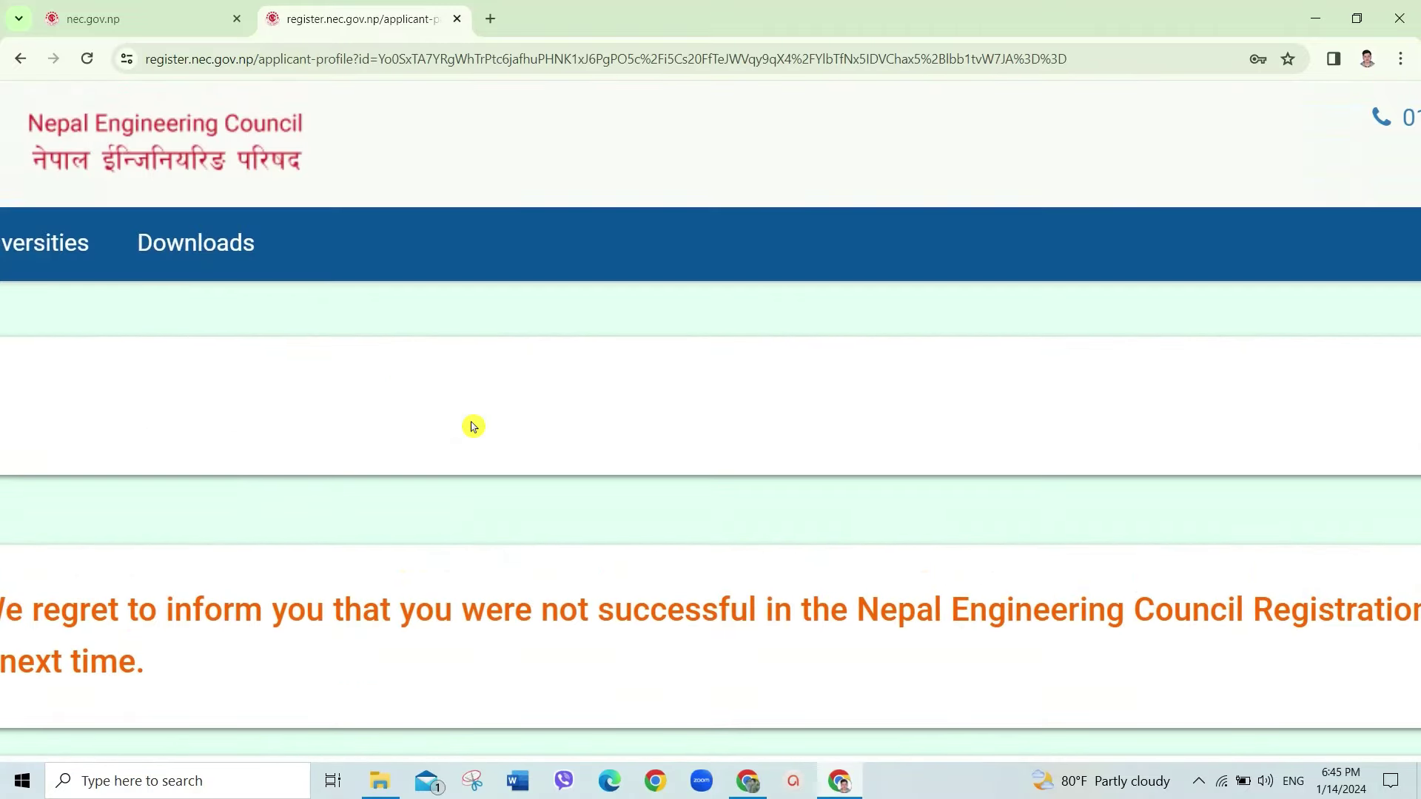
scroll(466, 447, down, 3)
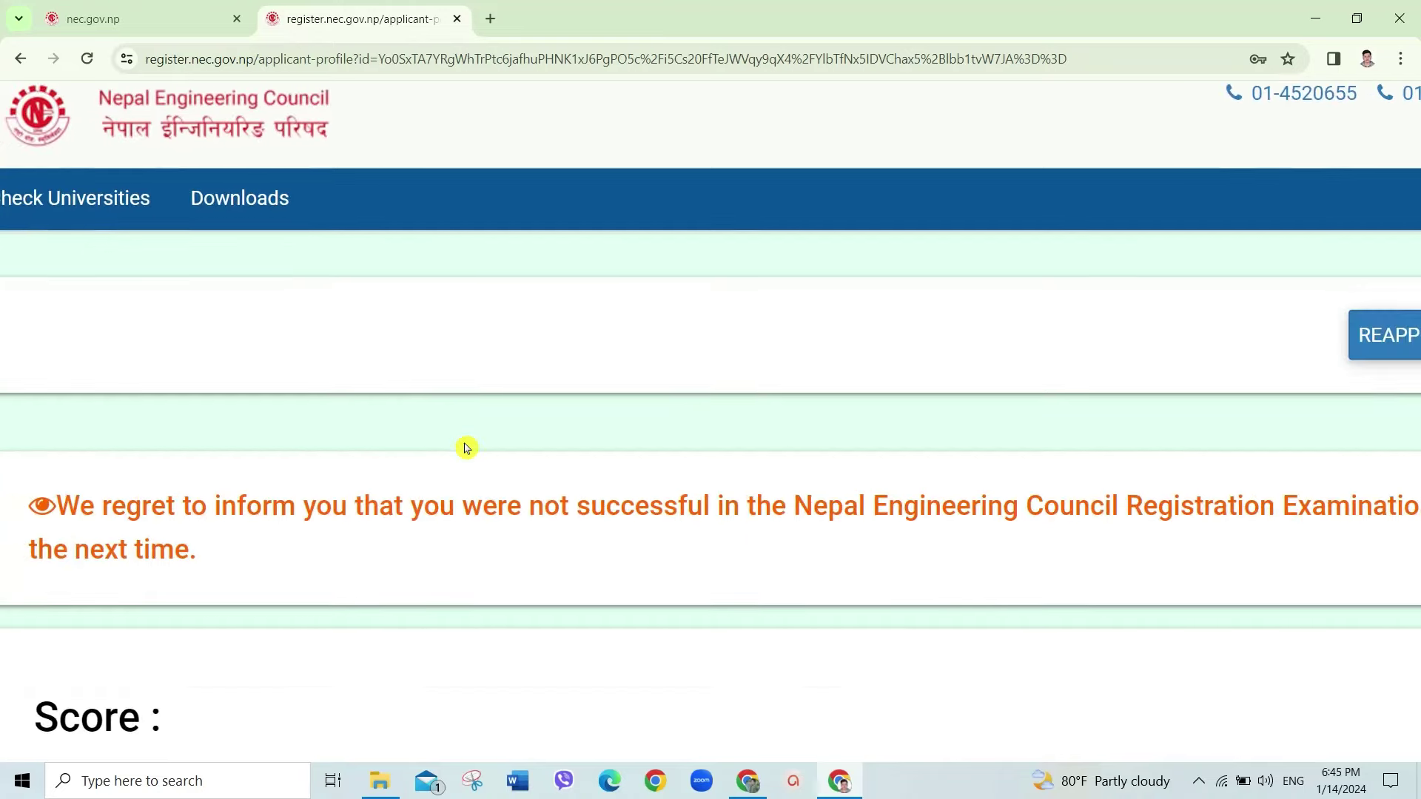
scroll(467, 448, down, 3)
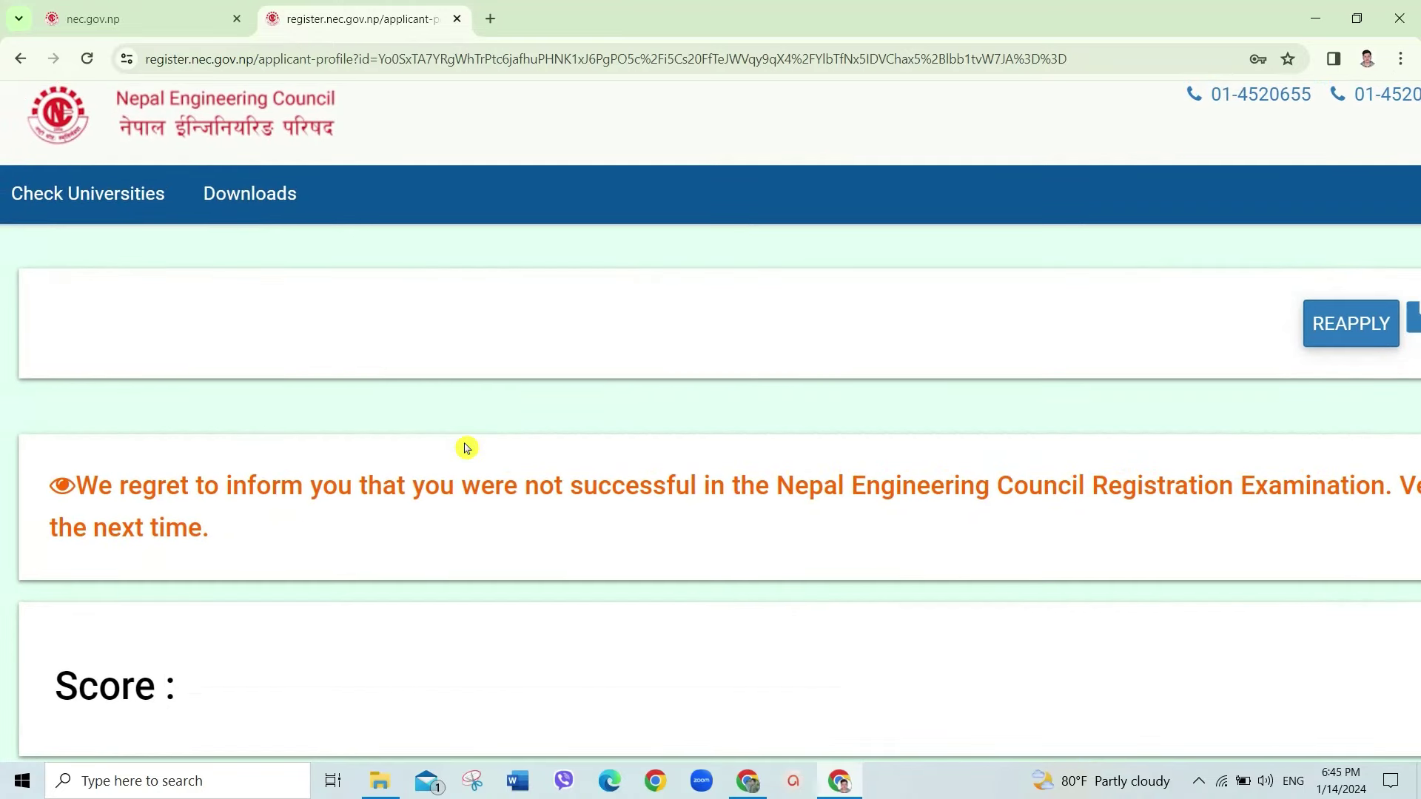
scroll(406, 374, up, 1)
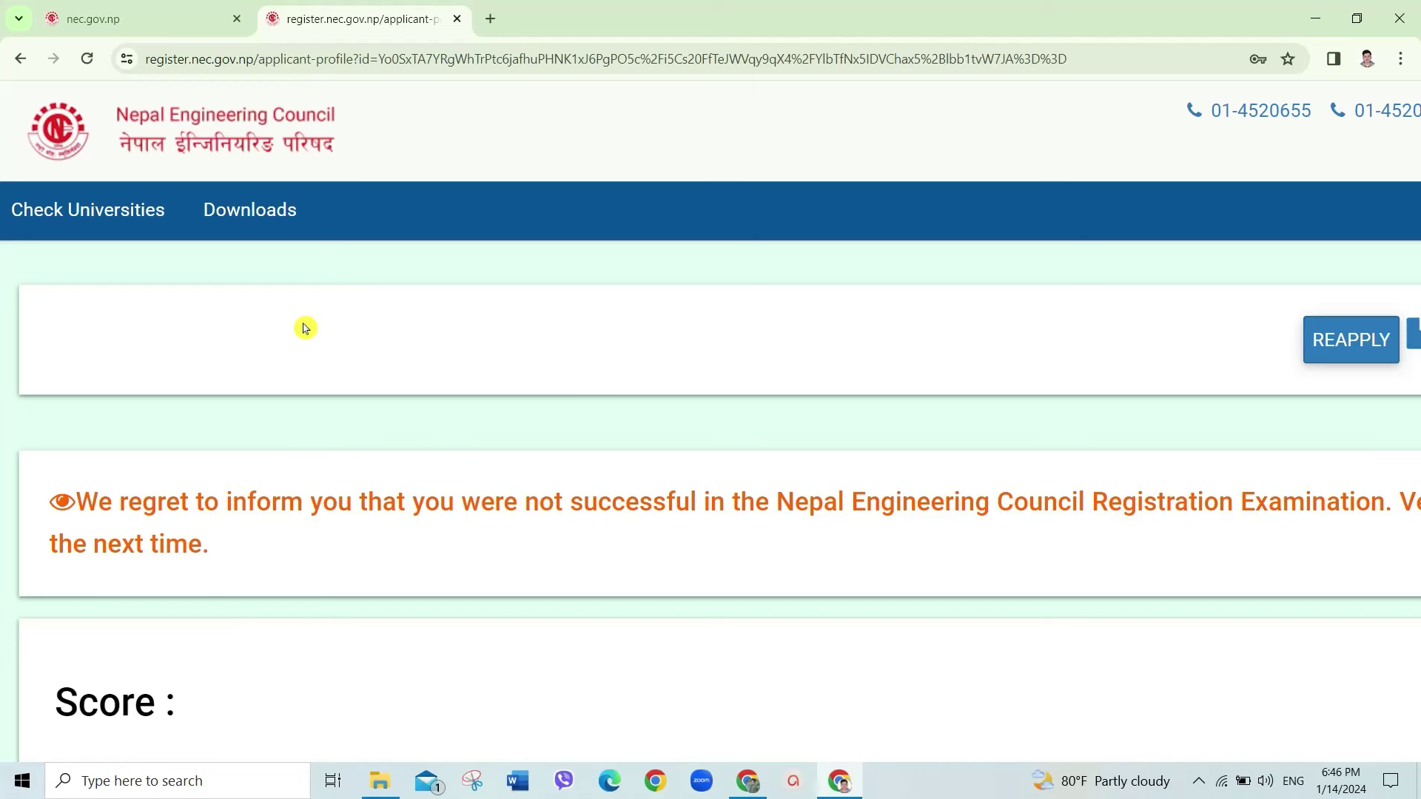
scroll(304, 327, left, 2)
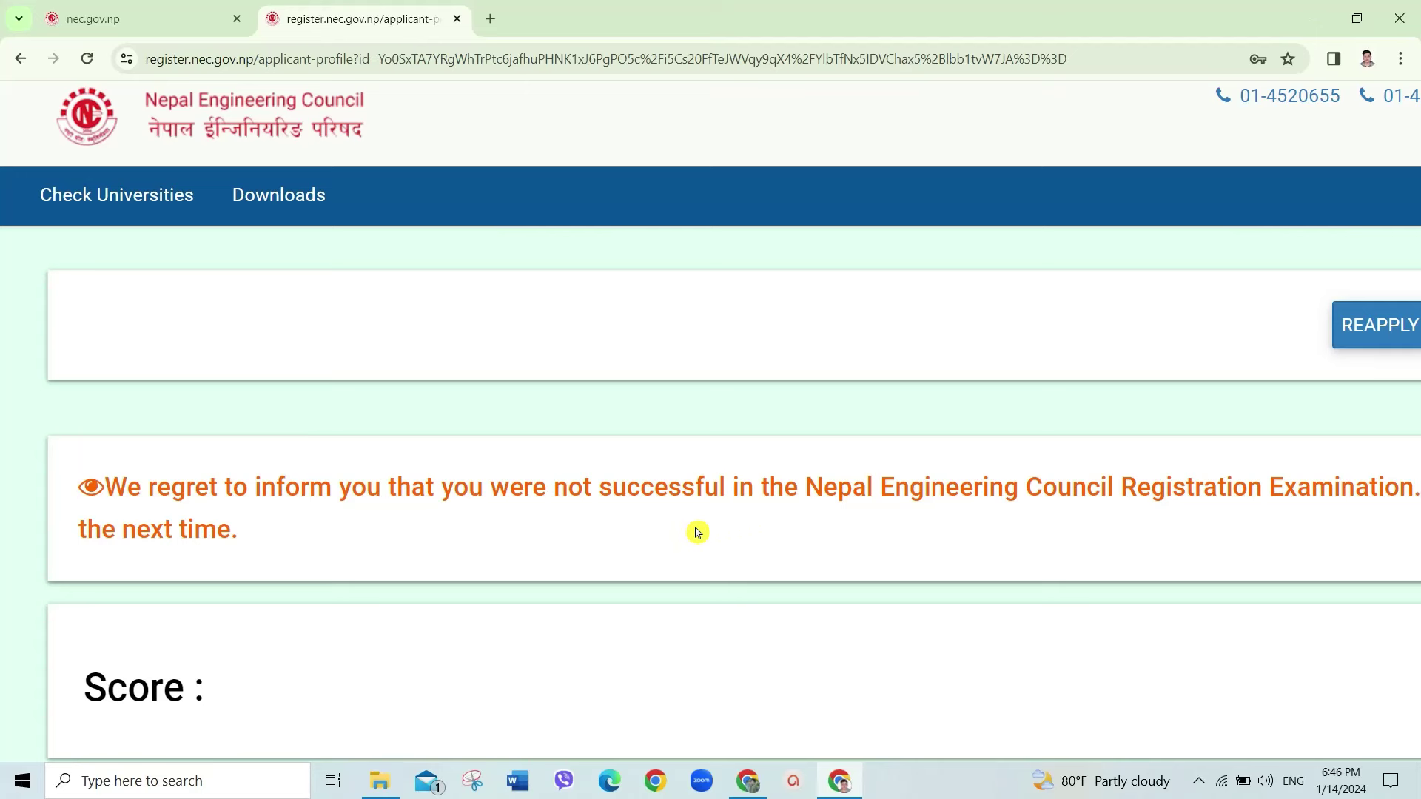
scroll(694, 530, right, 4)
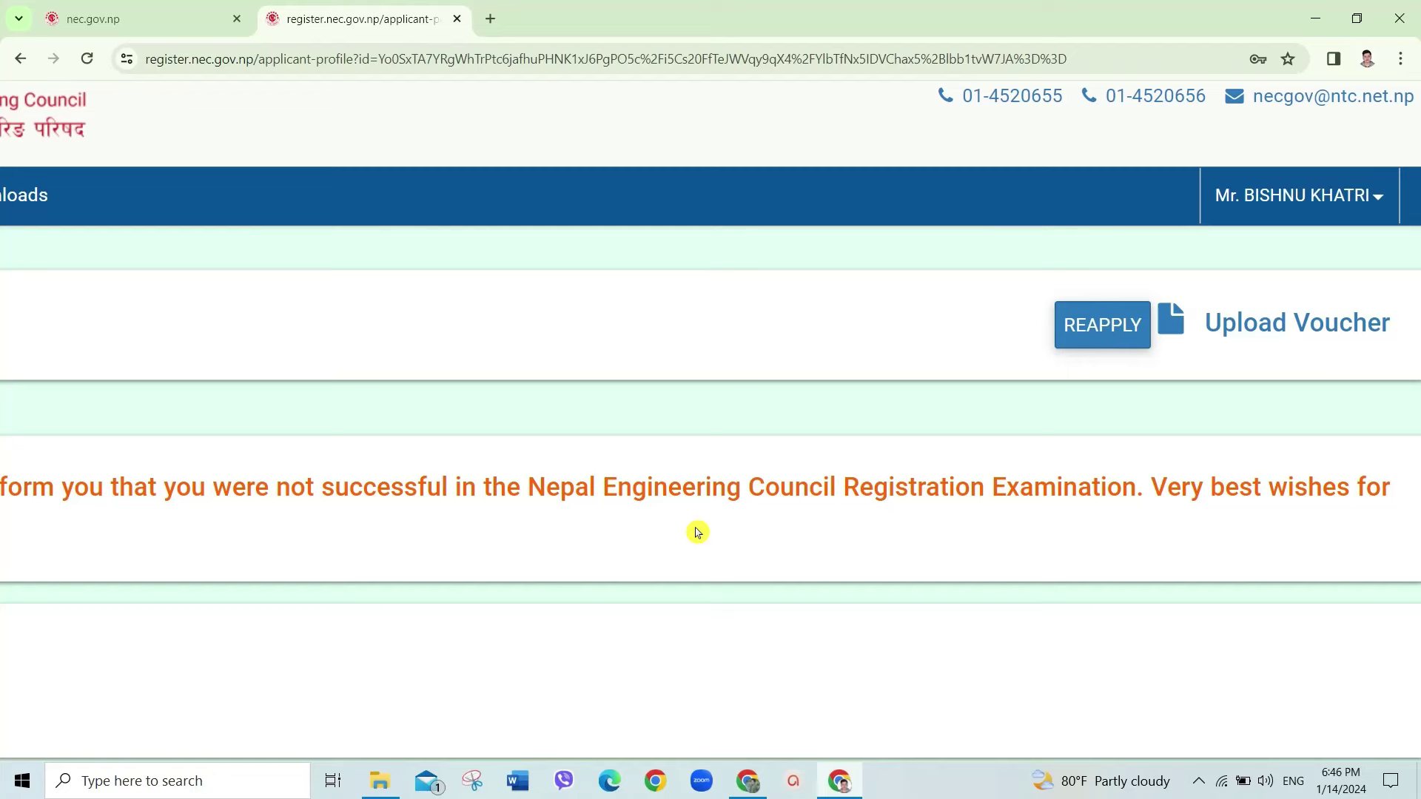
scroll(697, 532, left, 7)
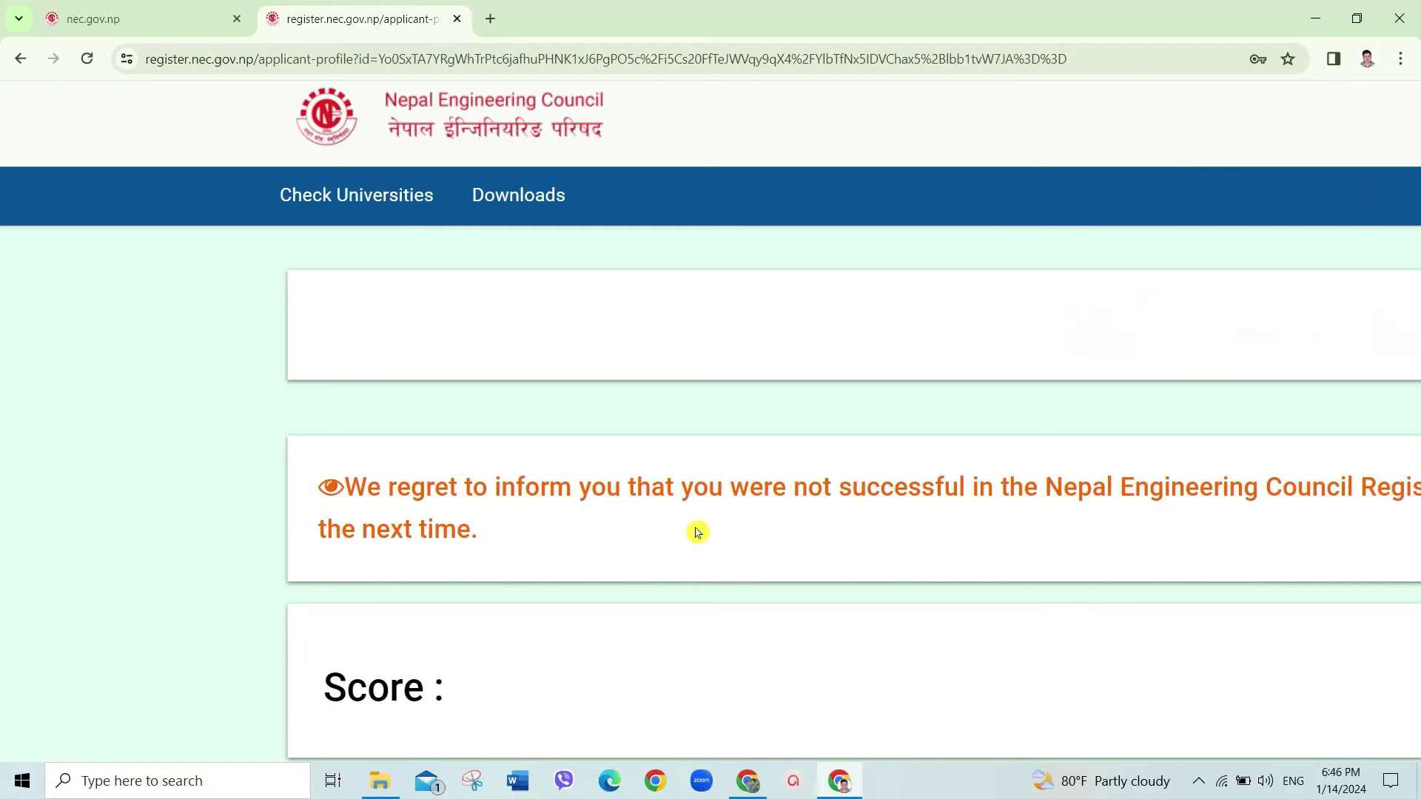
scroll(697, 532, right, 10)
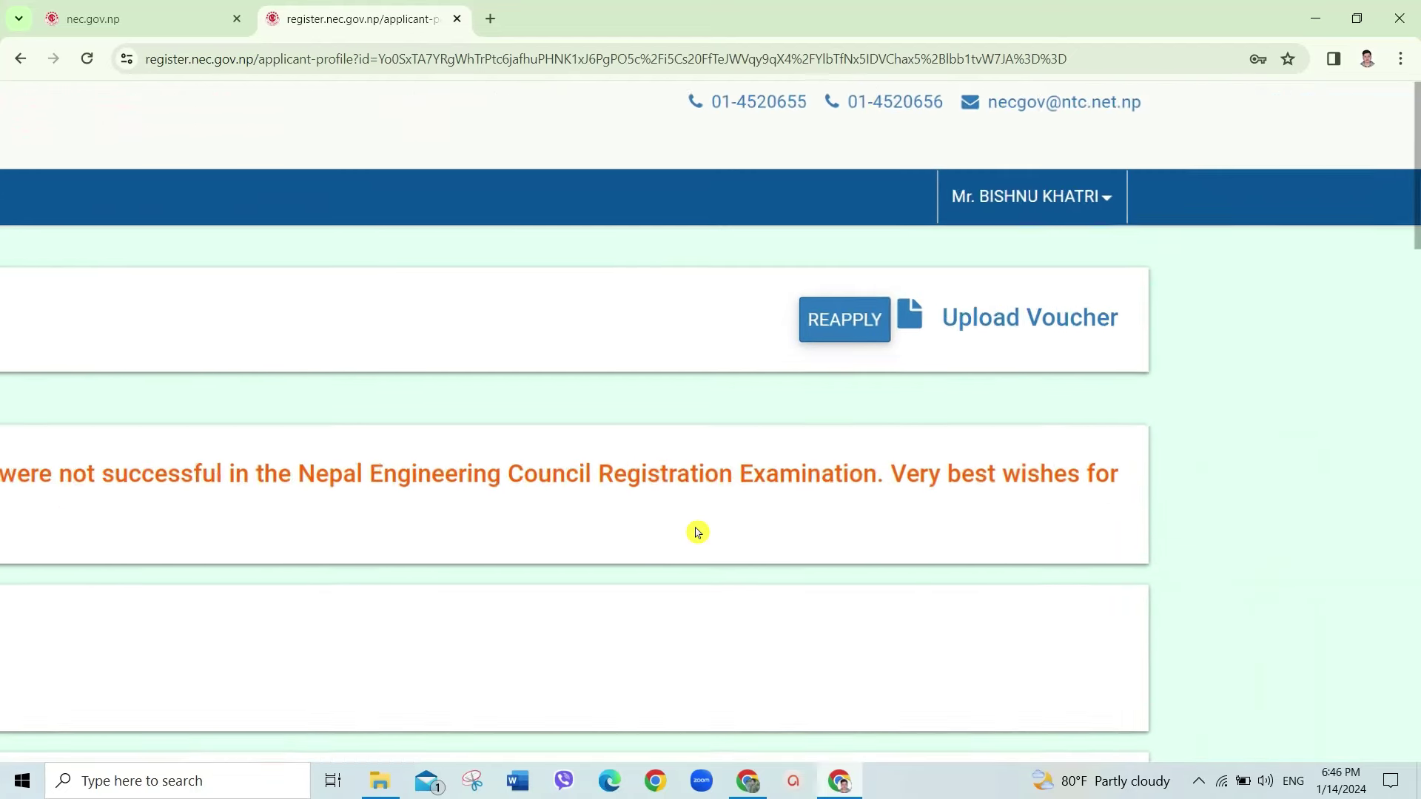
scroll(697, 532, left, 3)
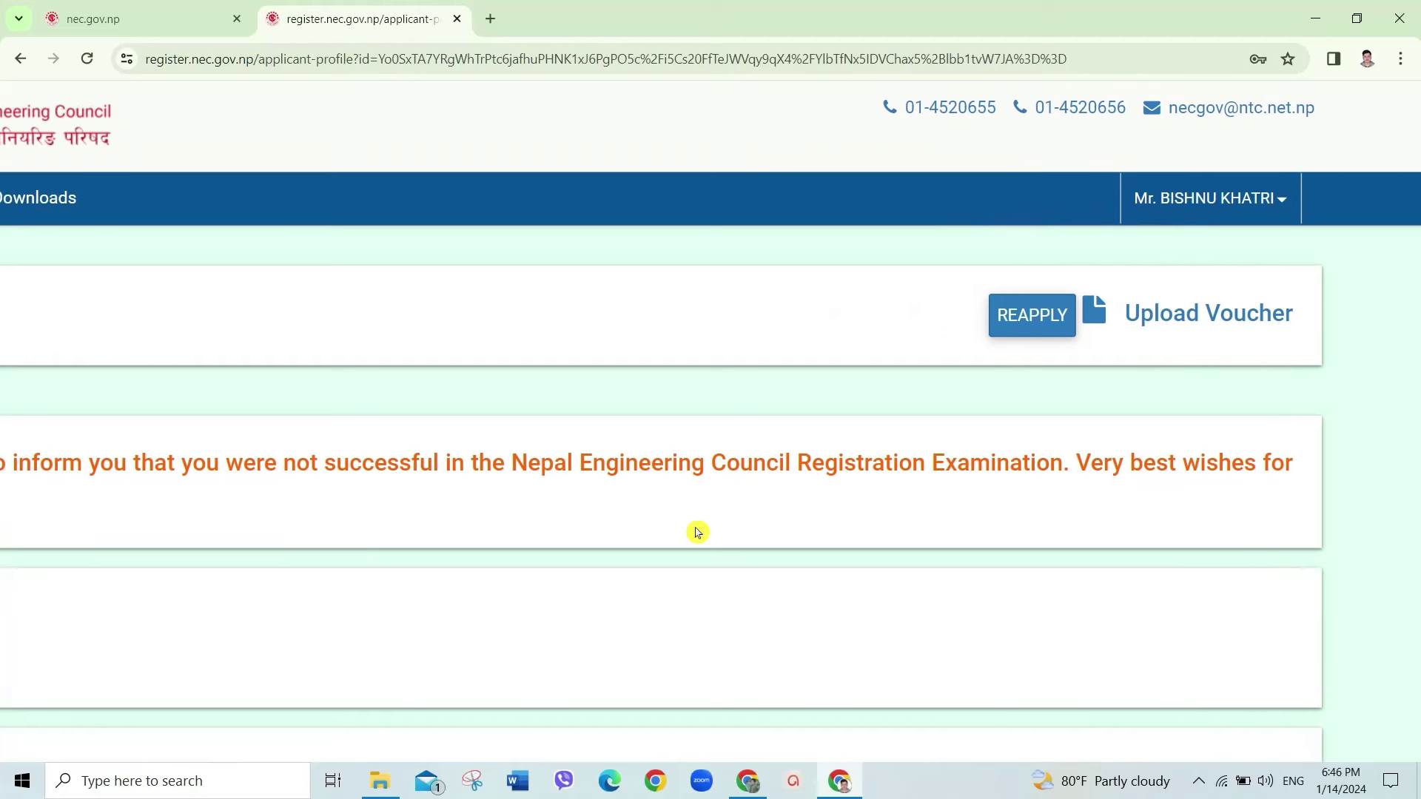
scroll(697, 533, left, 6)
scroll(697, 532, right, 4)
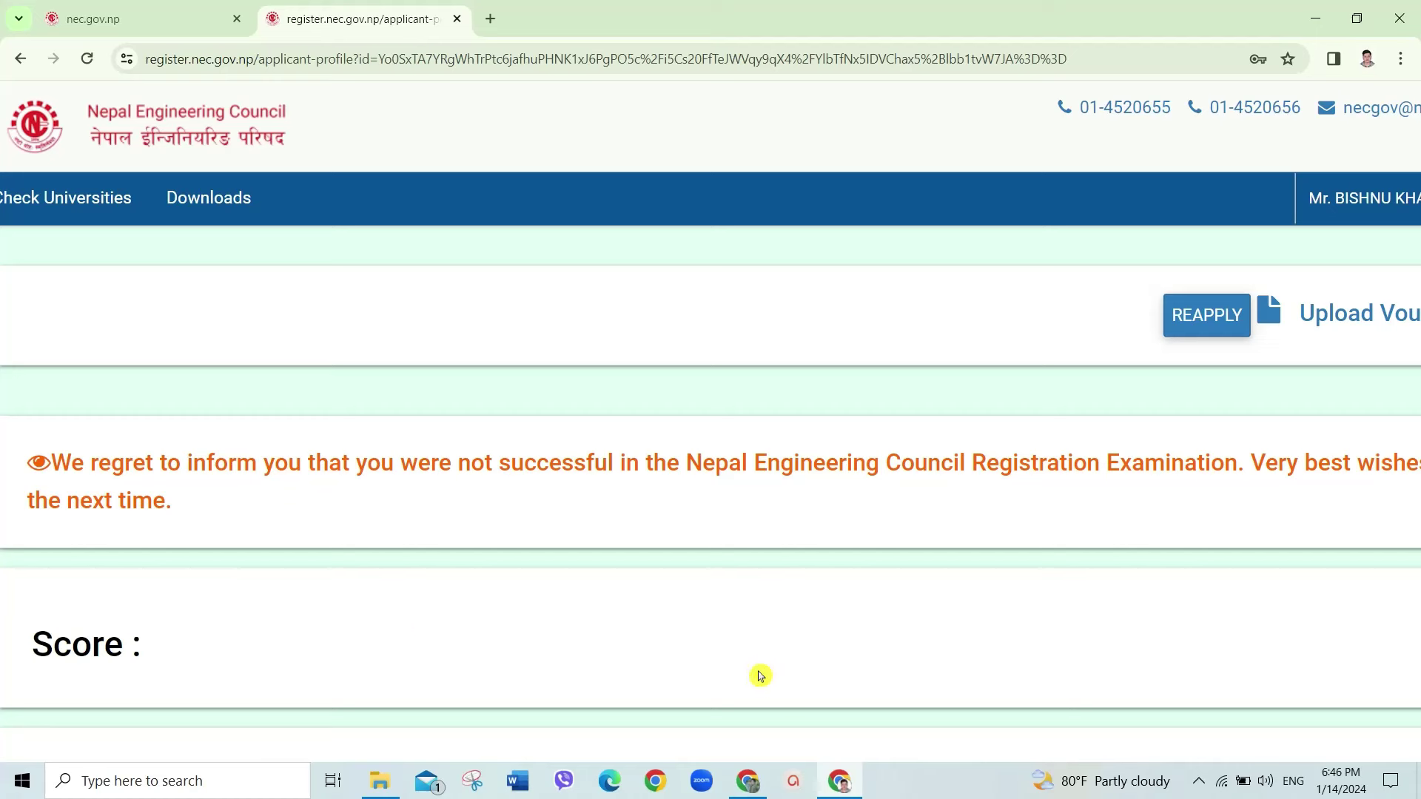
Step: Check the Profile and Logout options under the applicant's account name, leaving both unselected
scroll(1080, 620, right, 1)
scroll(1081, 620, right, 3)
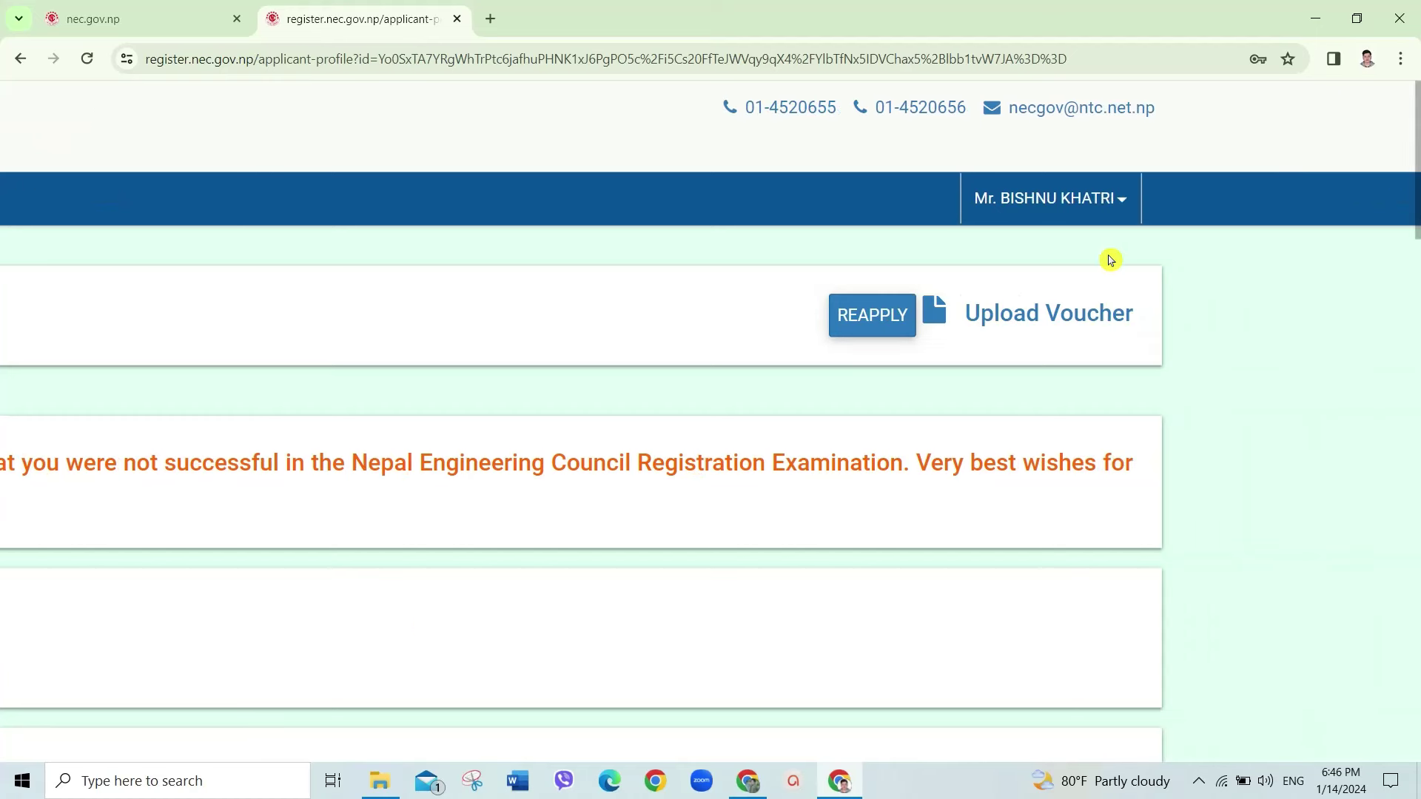
click(1122, 212)
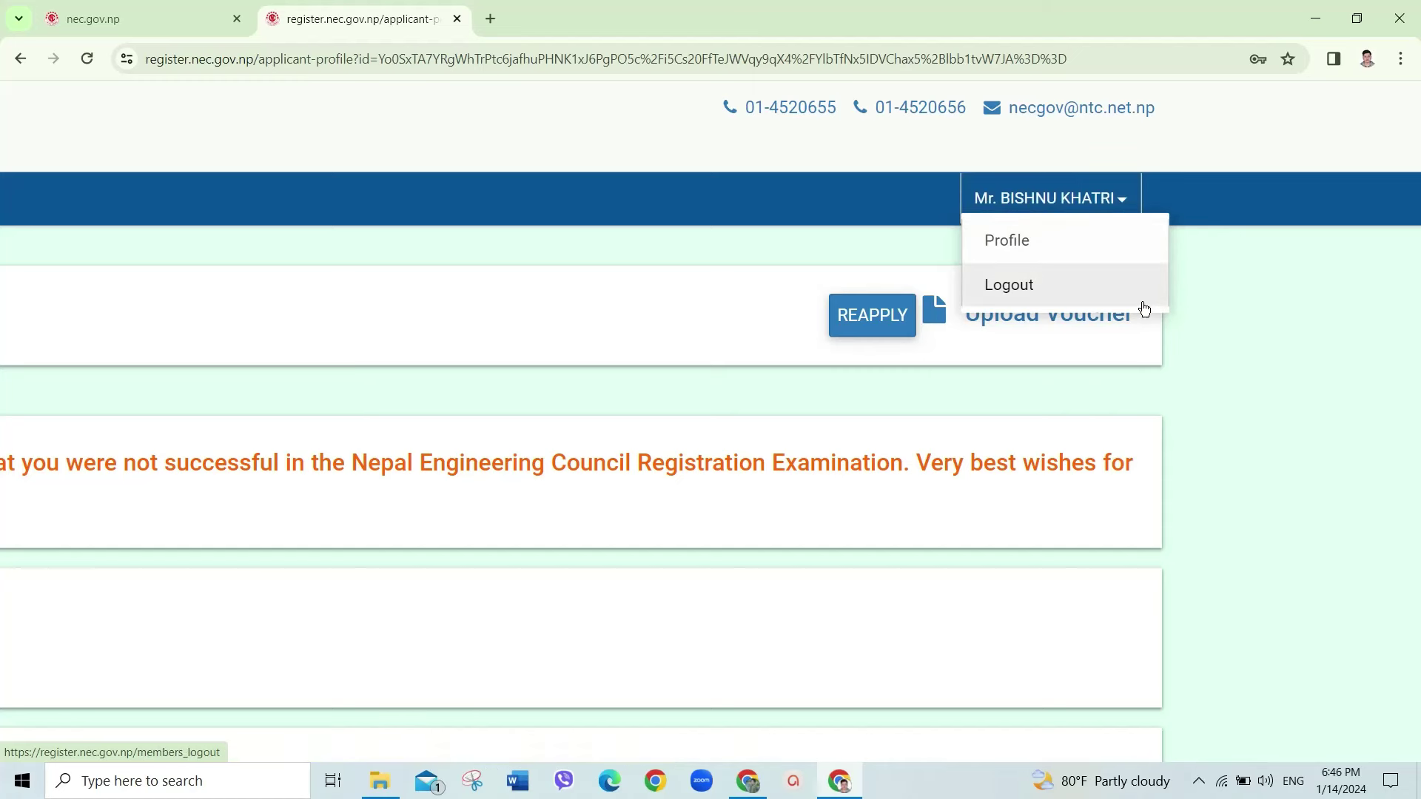
click(1208, 346)
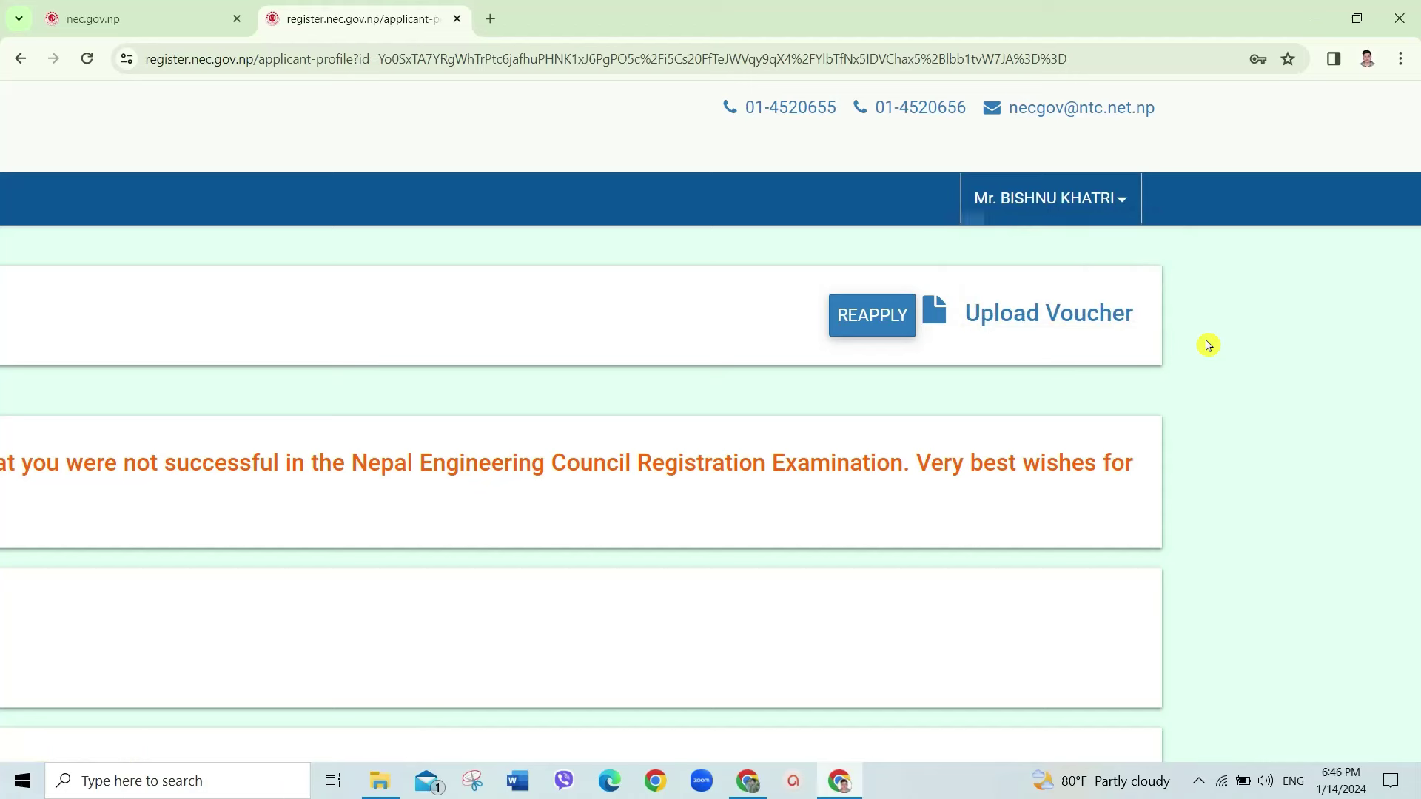
Step: Reapply for the registration exam from the dashboard and proceed to the Khalti payment page
scroll(901, 407, left, 3)
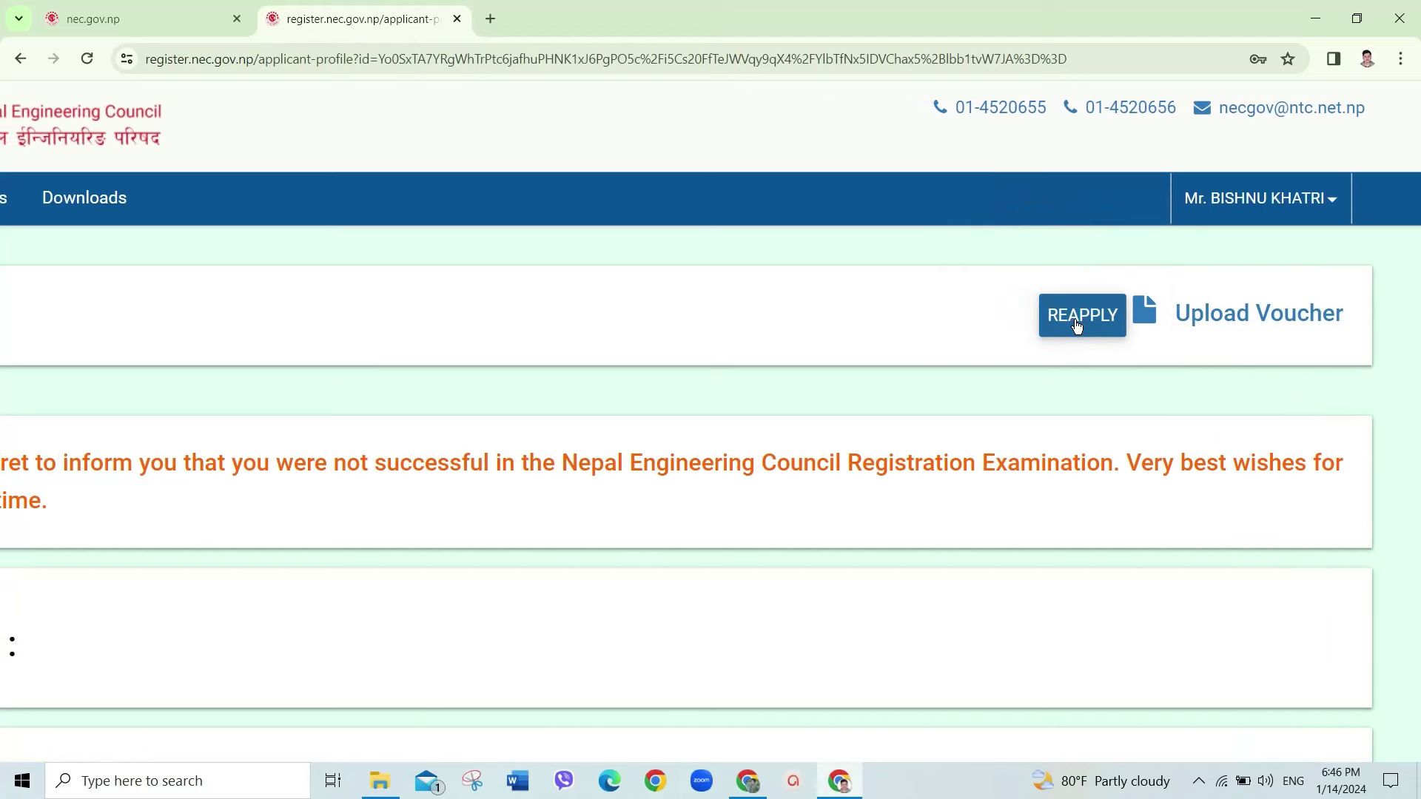
scroll(652, 421, left, 3)
scroll(652, 421, right, 5)
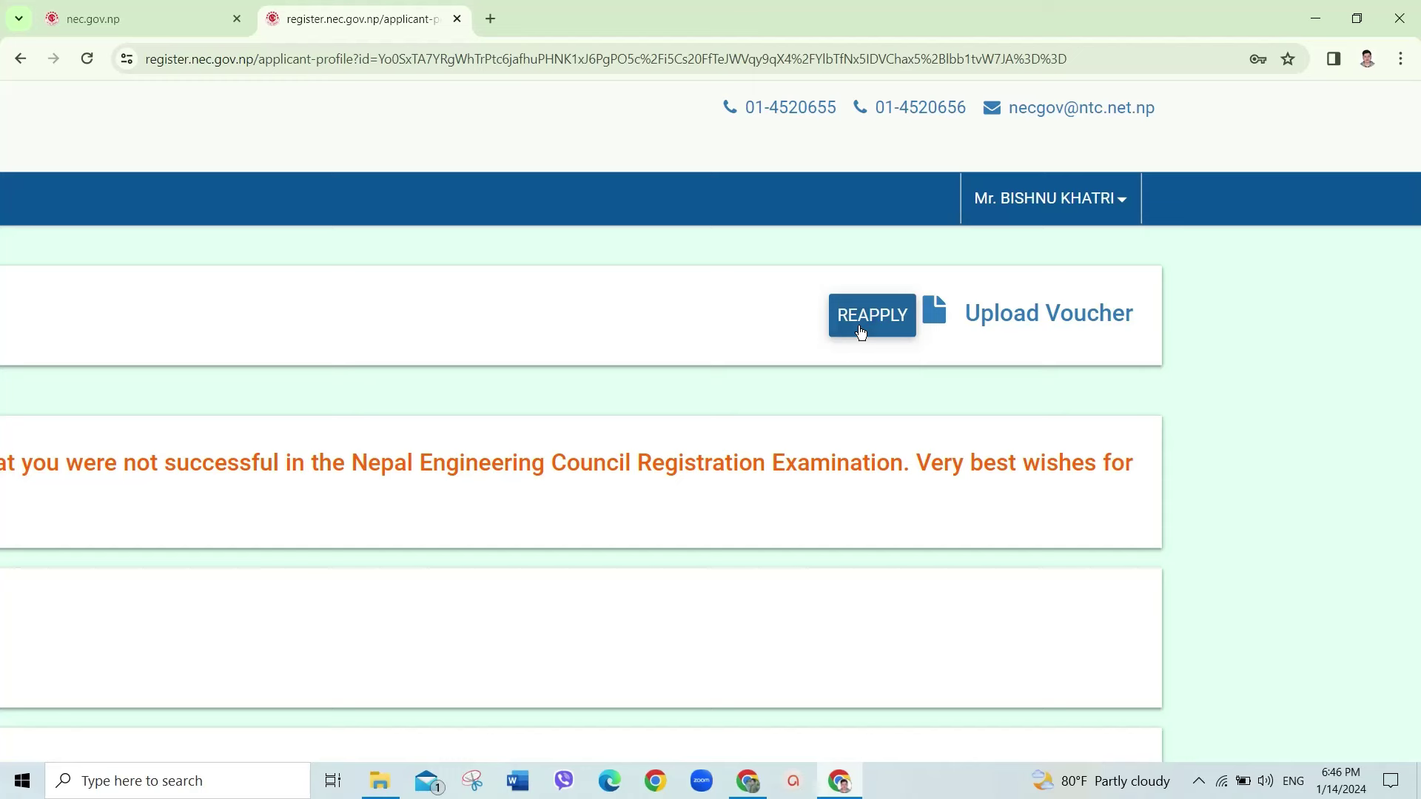
click(861, 332)
click(851, 323)
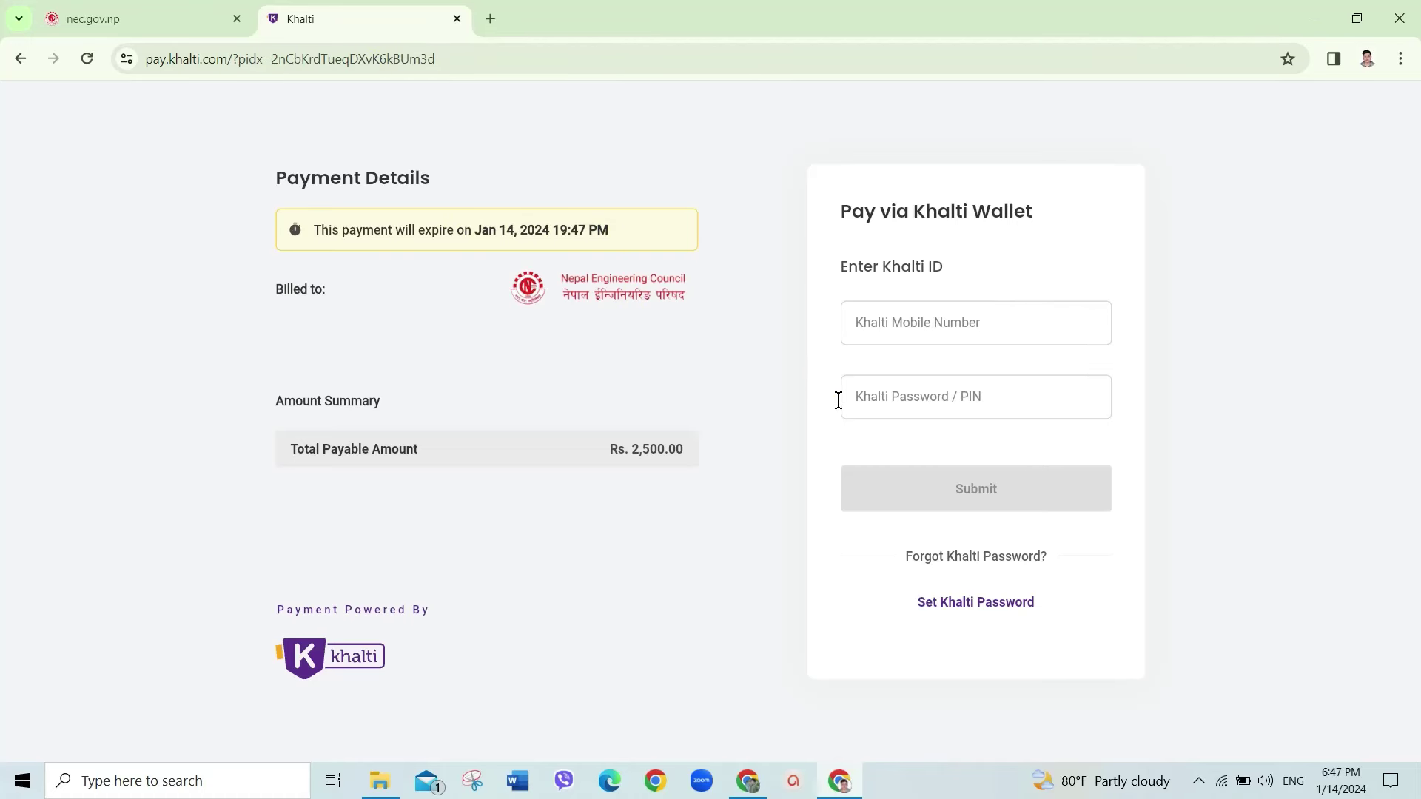
Step: Inspect the Khalti wallet's mobile number and password/PIN fields, ending in the mobile number field
click(901, 326)
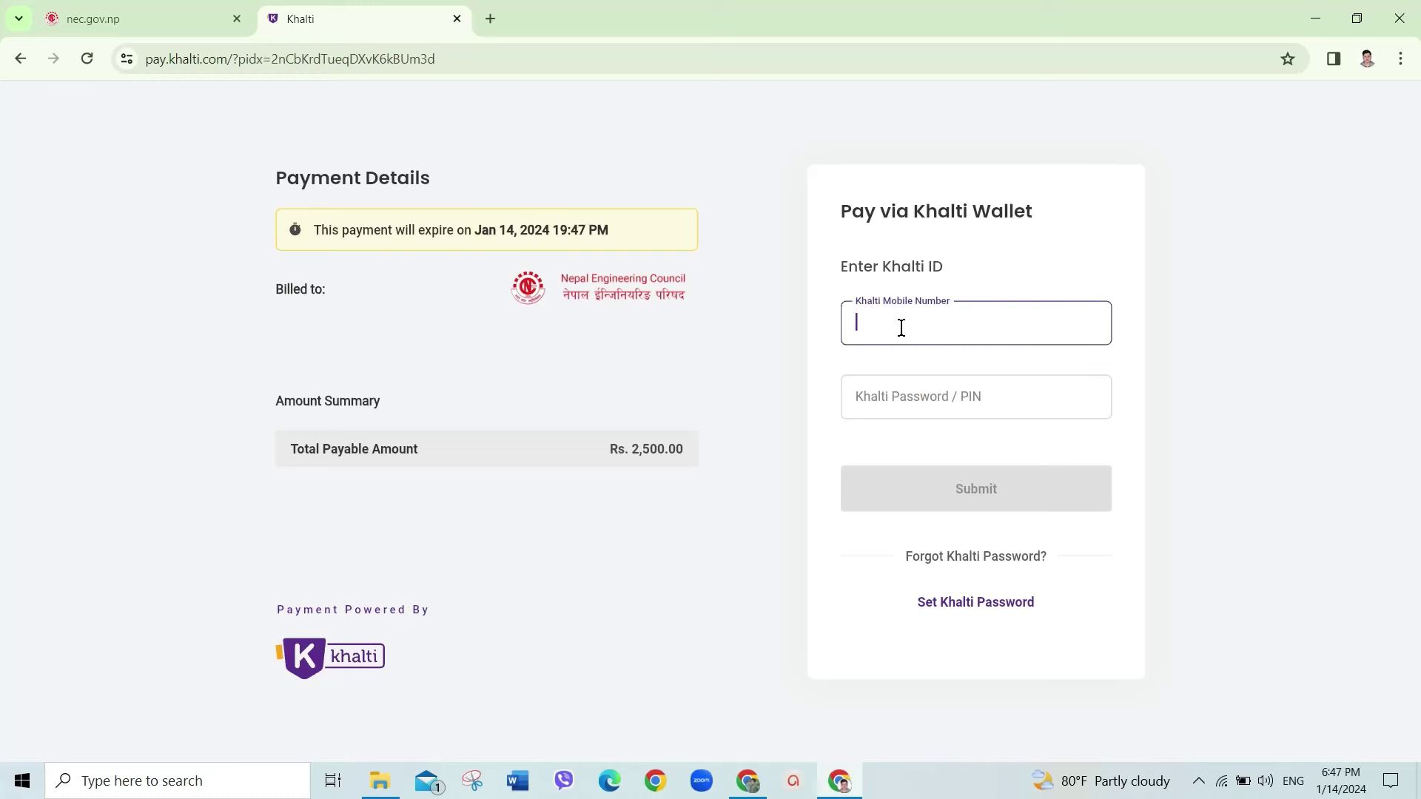
click(945, 408)
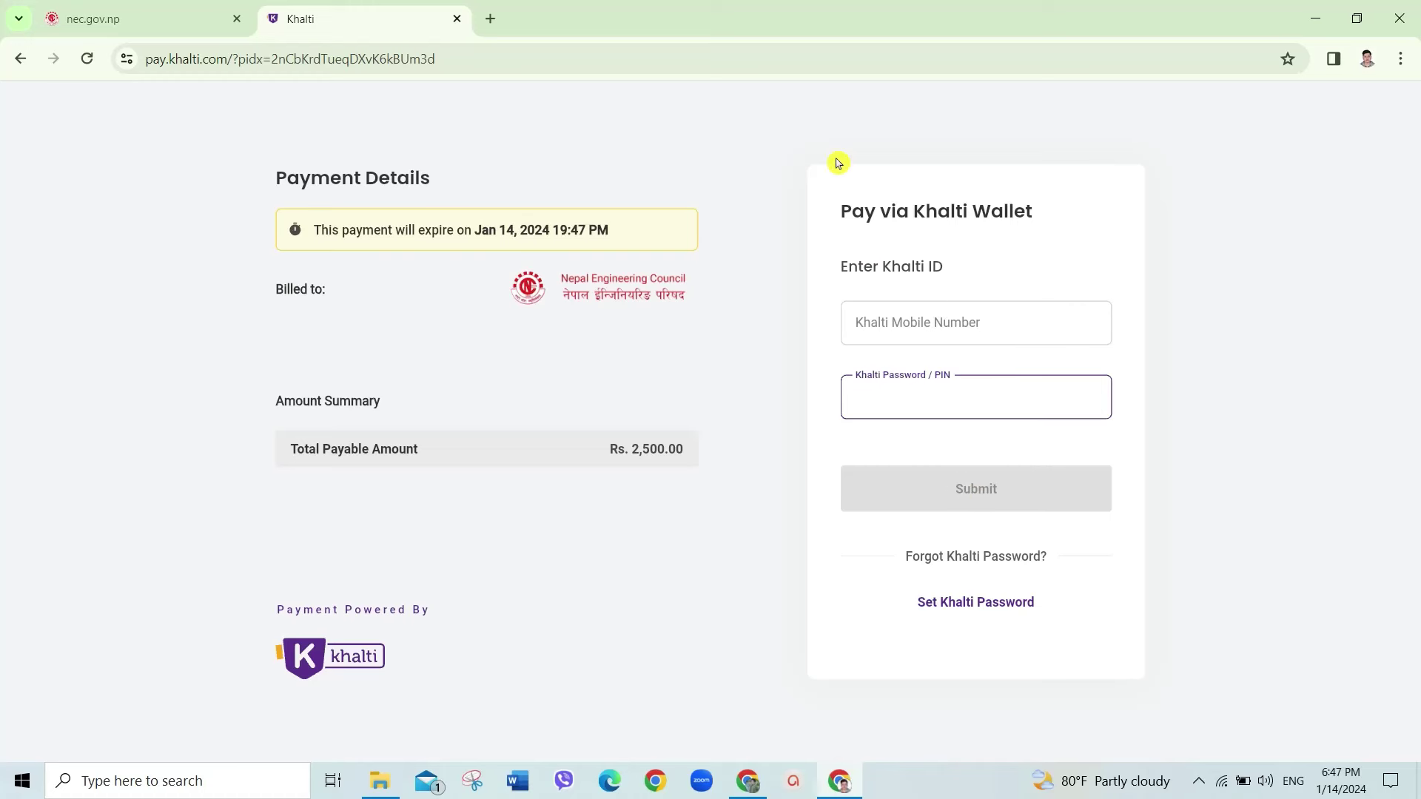
click(968, 328)
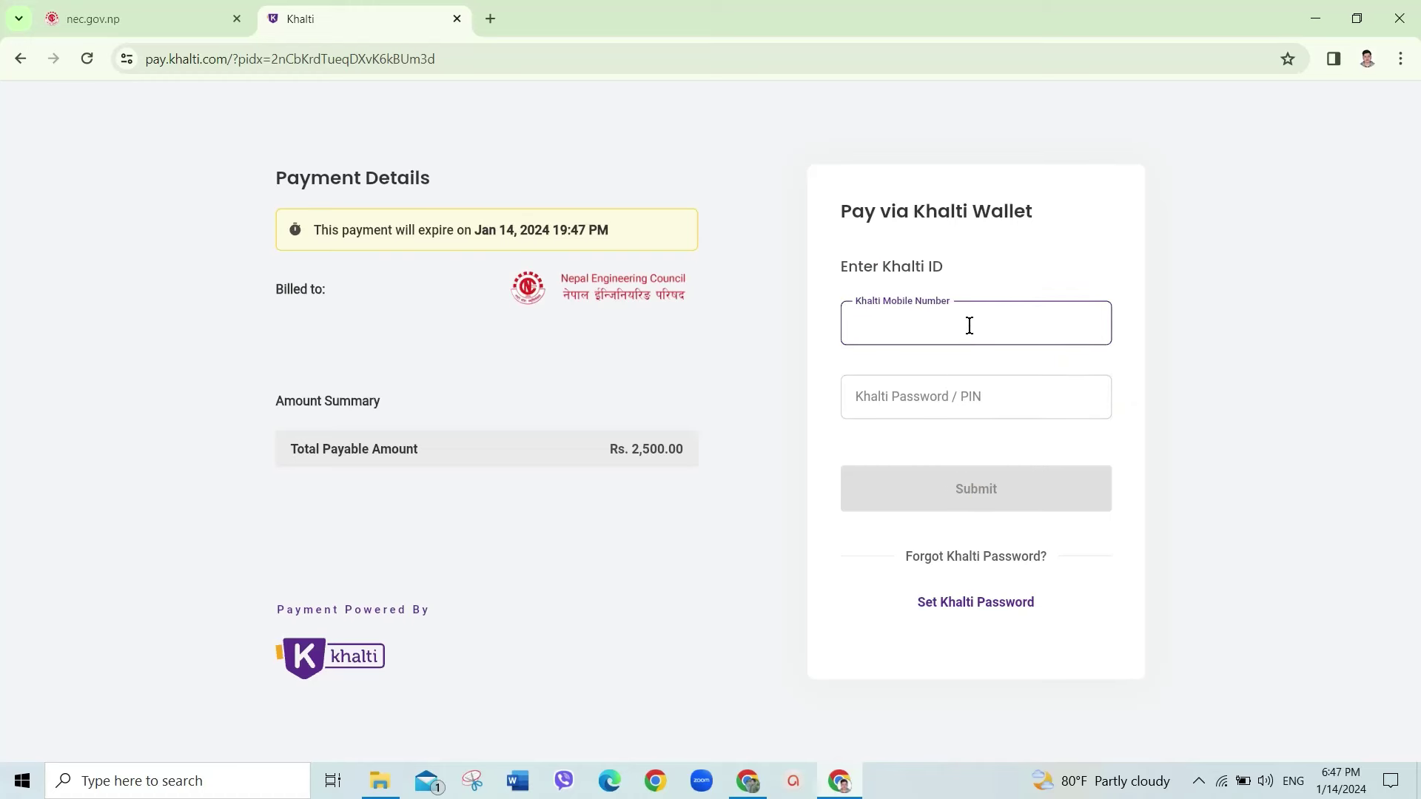
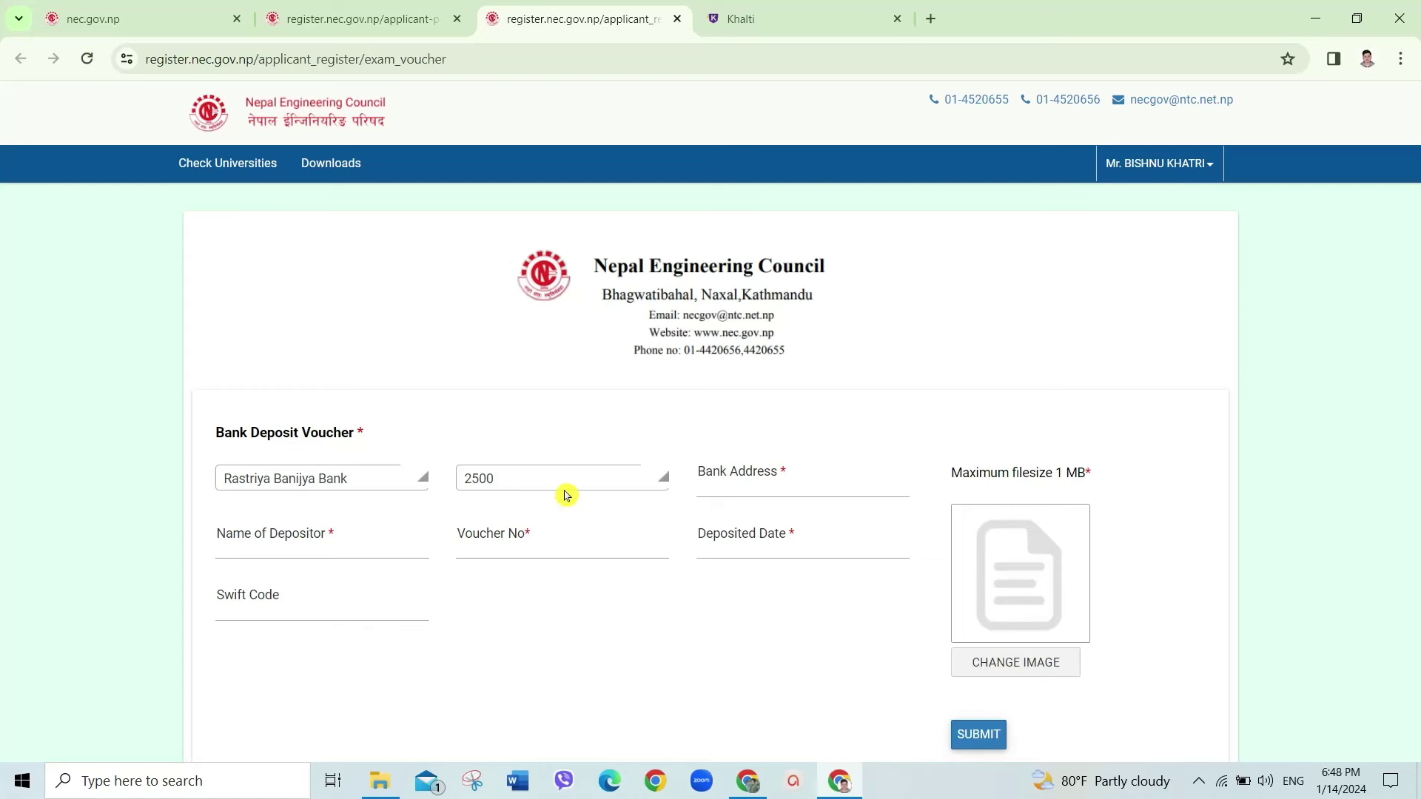
Step: Review the bank deposit voucher's amount options, keeping 2500, and its bank address, depositor name, voucher number and deposited date fields
click(571, 487)
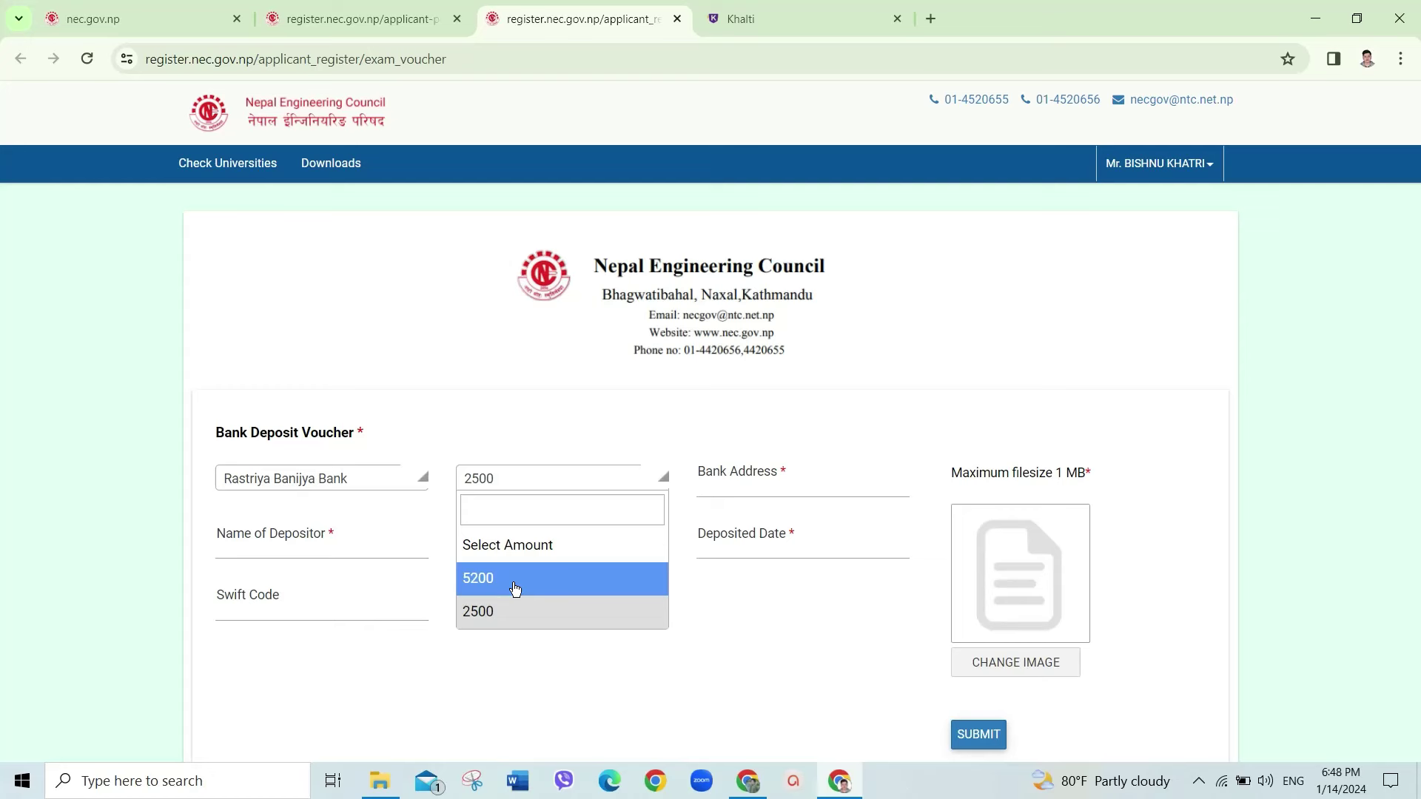
click(532, 487)
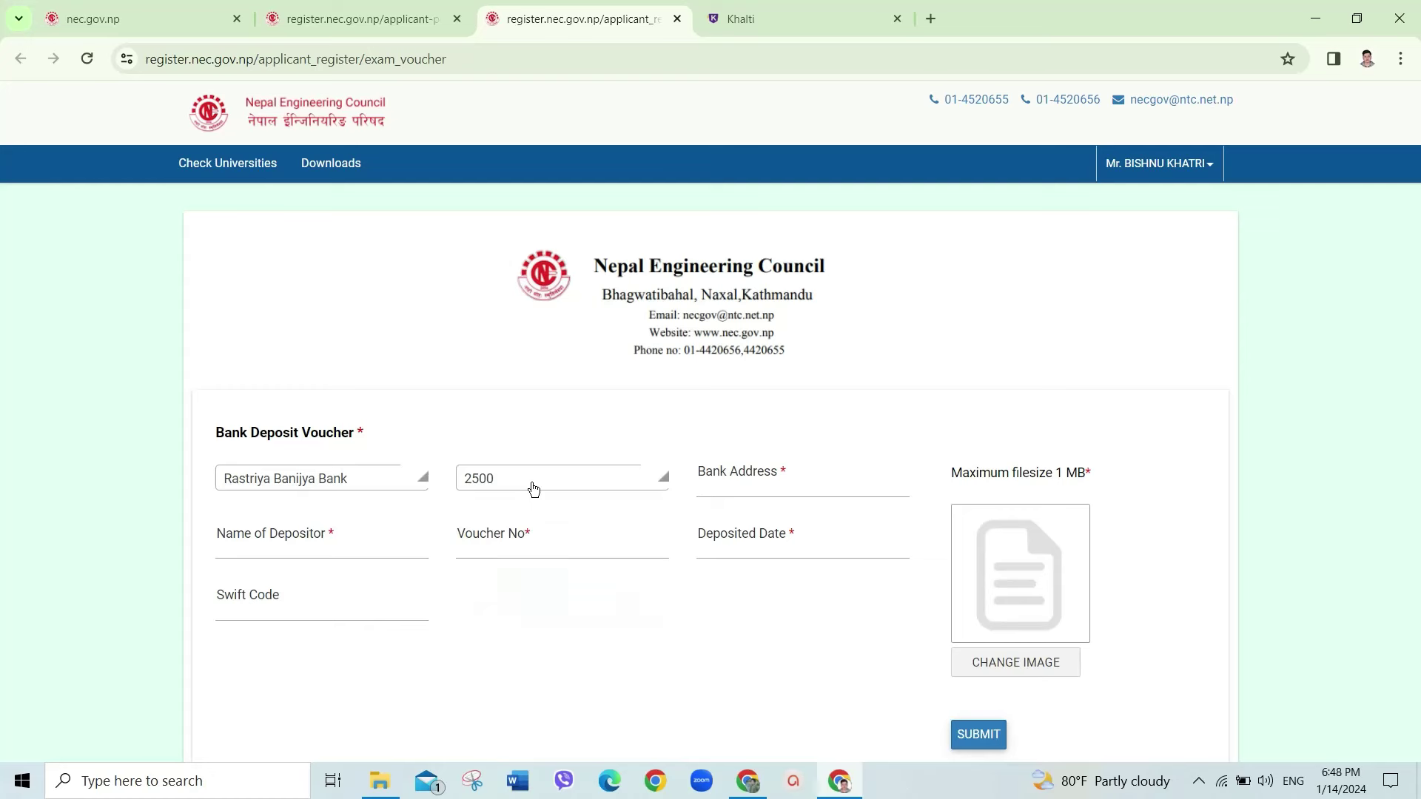
click(822, 490)
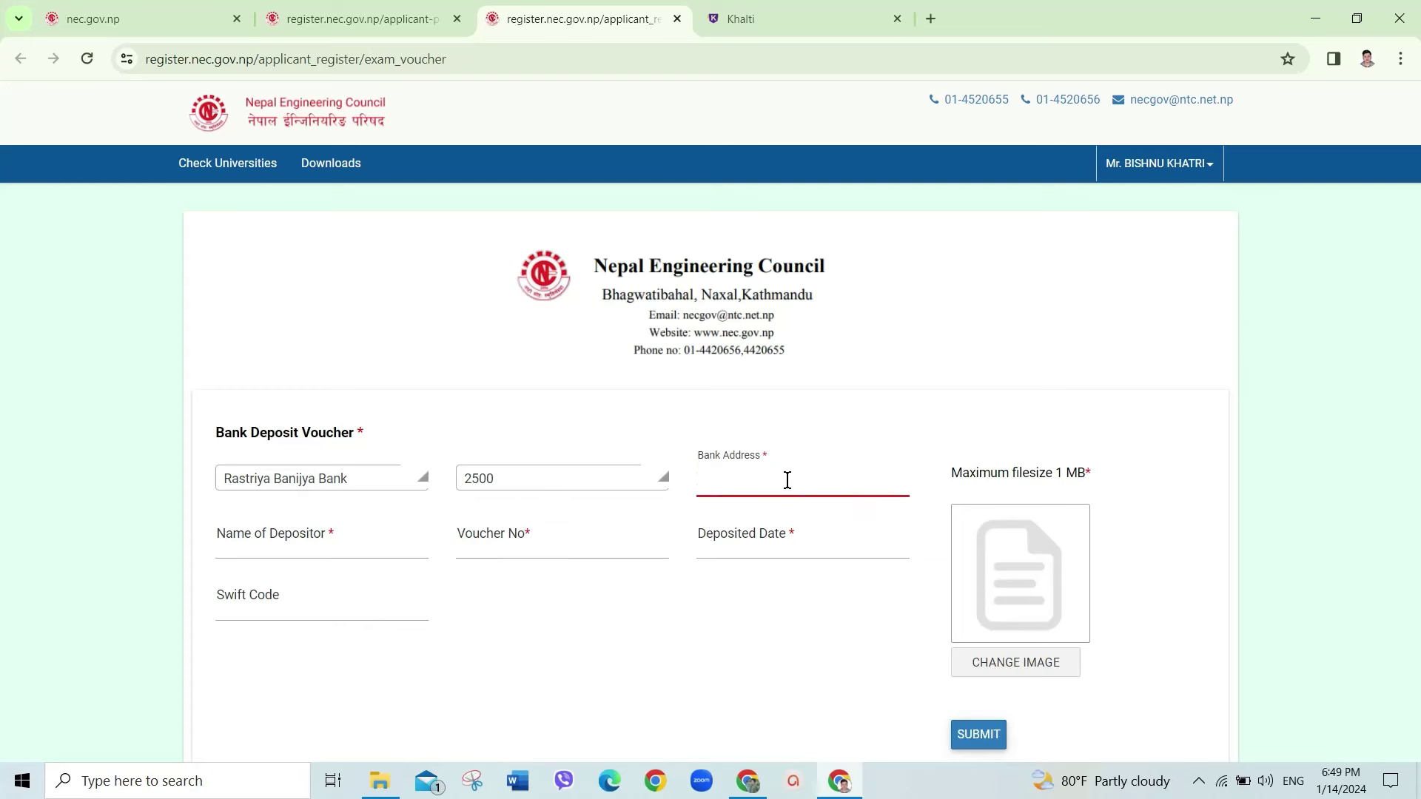
click(352, 553)
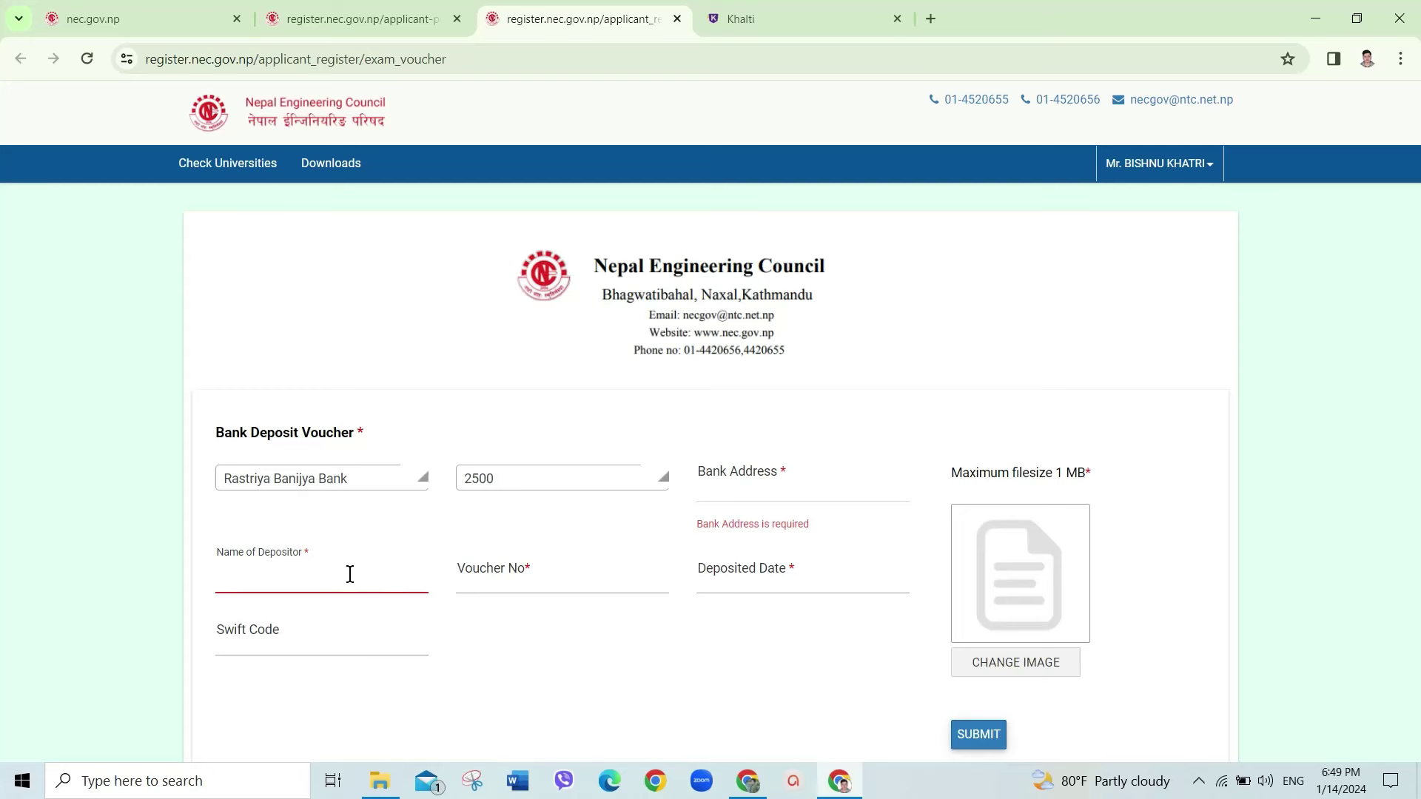
click(512, 580)
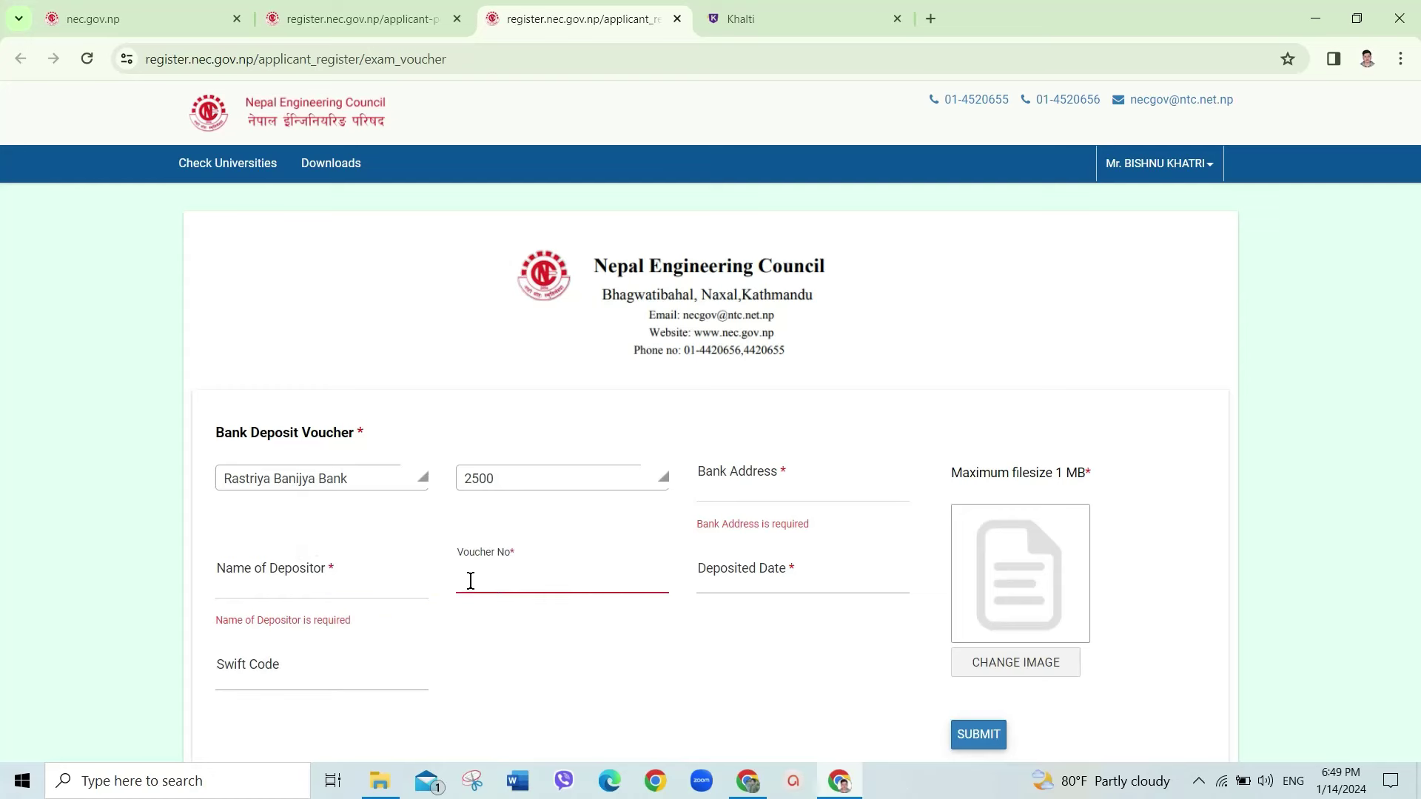
click(775, 578)
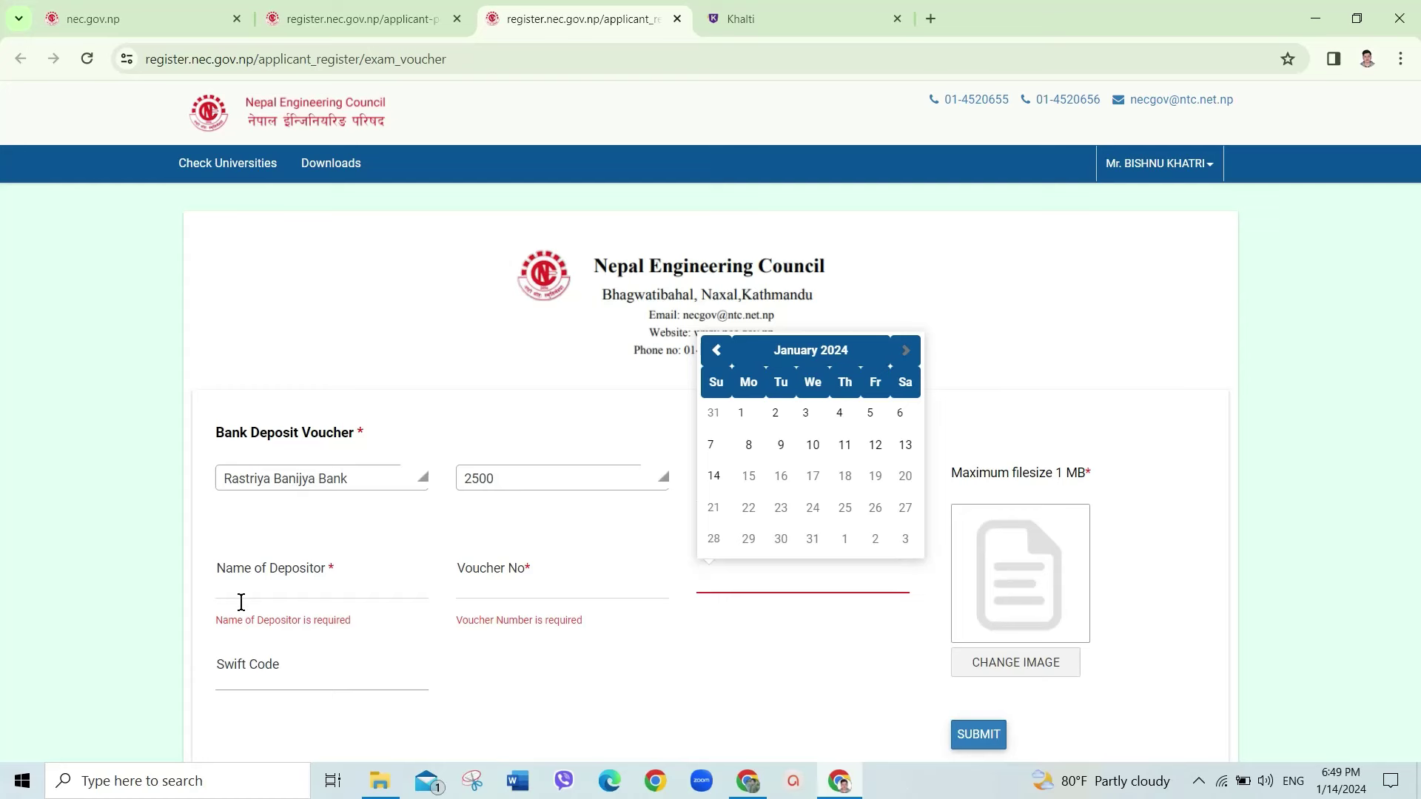
Step: Check the Swift Code field and the voucher image upload, cancelling the file selection without choosing a file
click(255, 668)
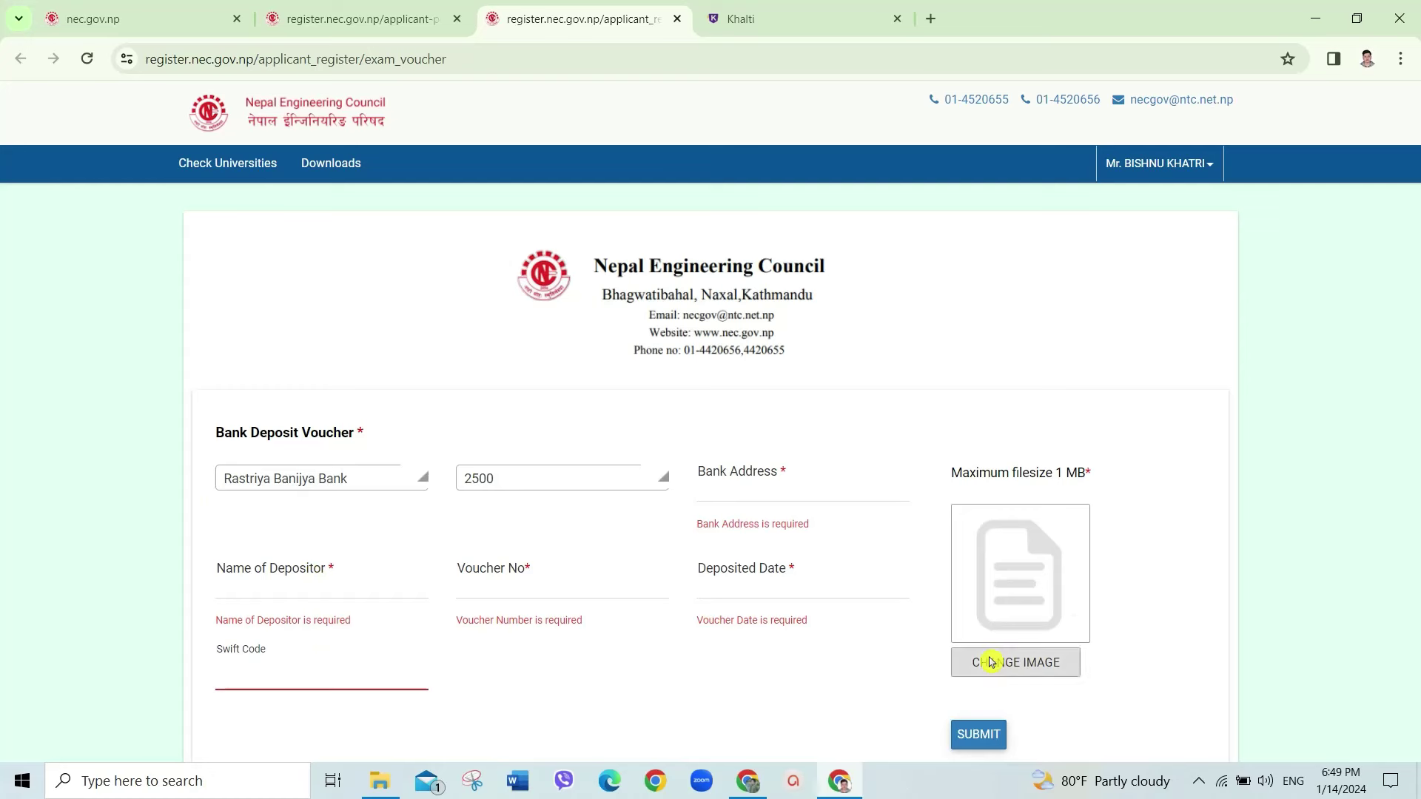
click(1003, 595)
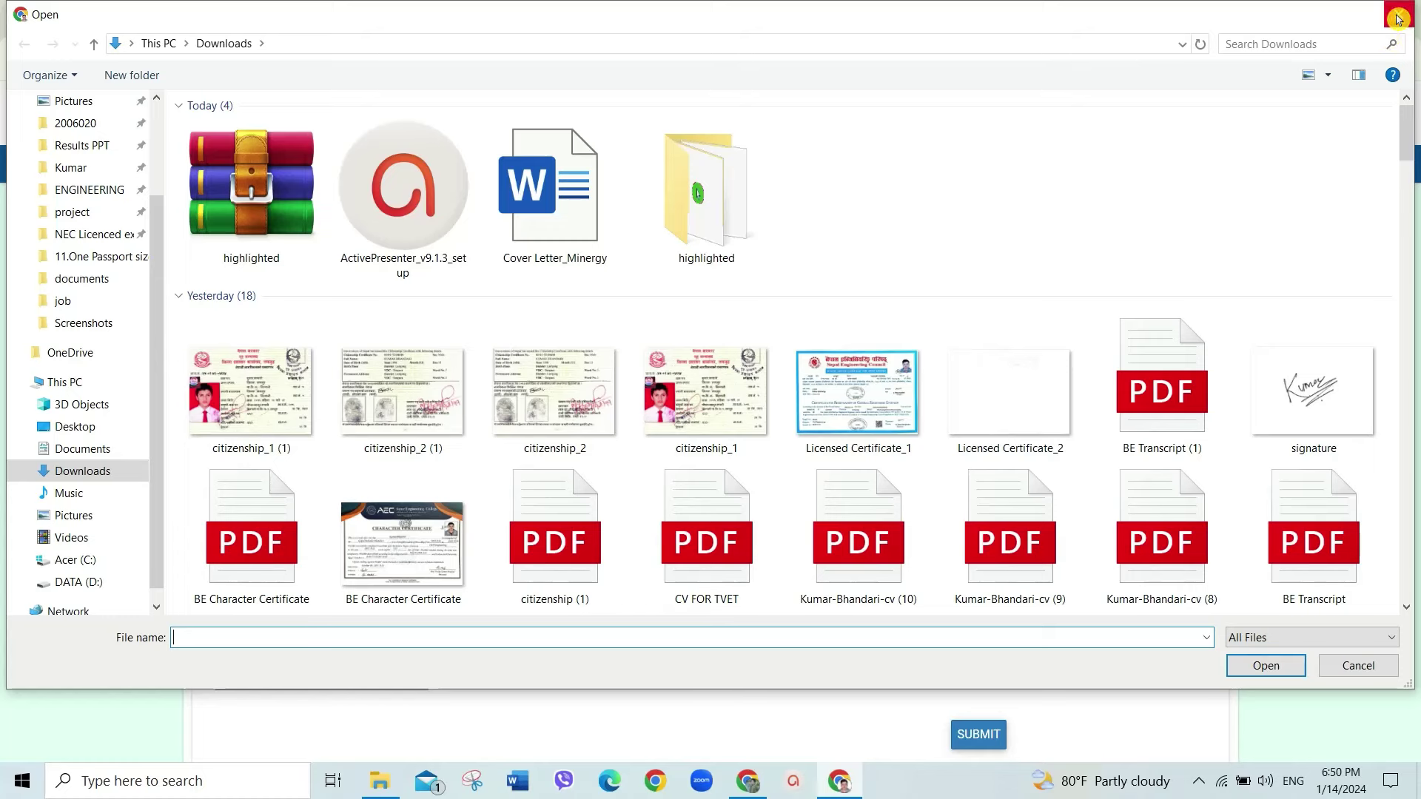
click(1360, 666)
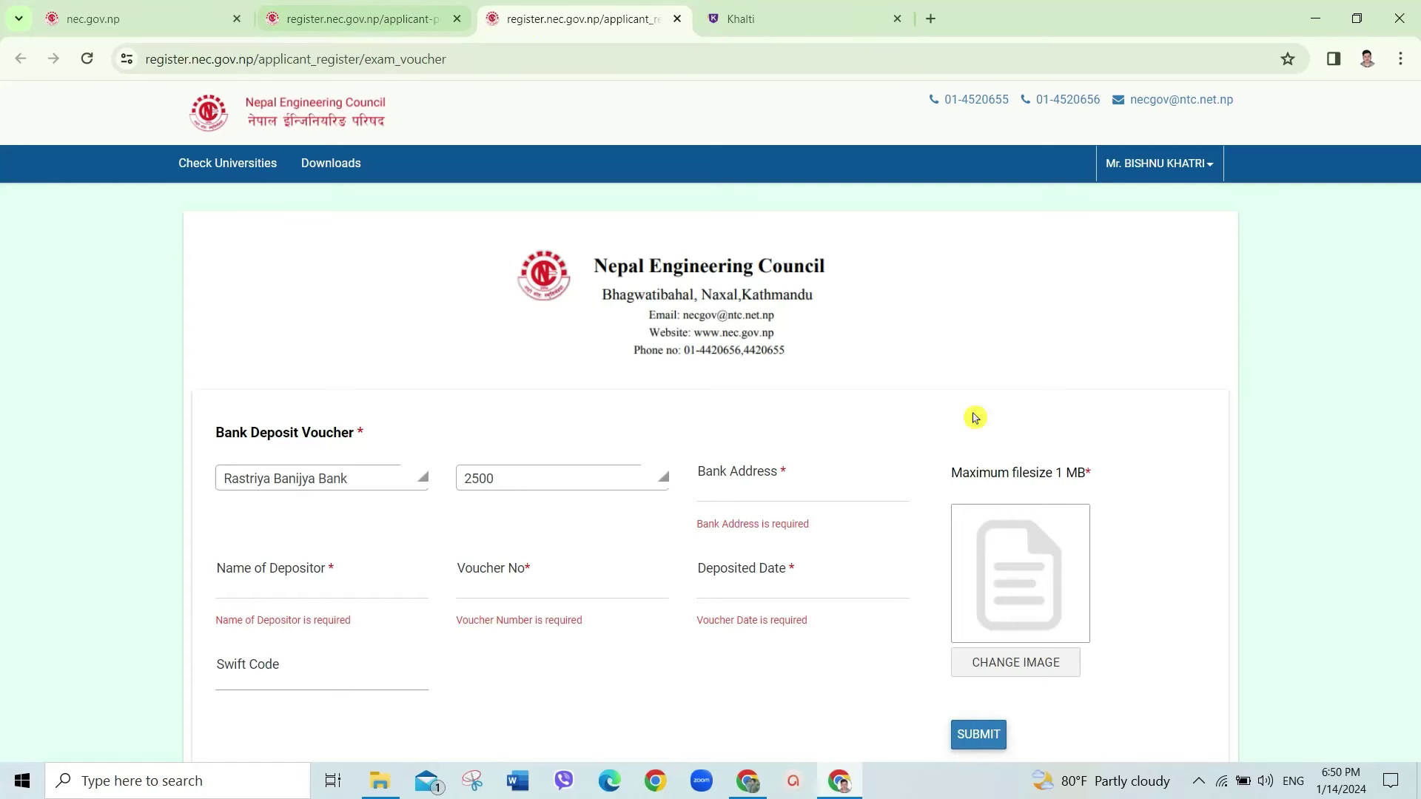
Step: Enter the first digits of the mobile number on the Khalti payment page and return to the bank deposit voucher form
click(828, 13)
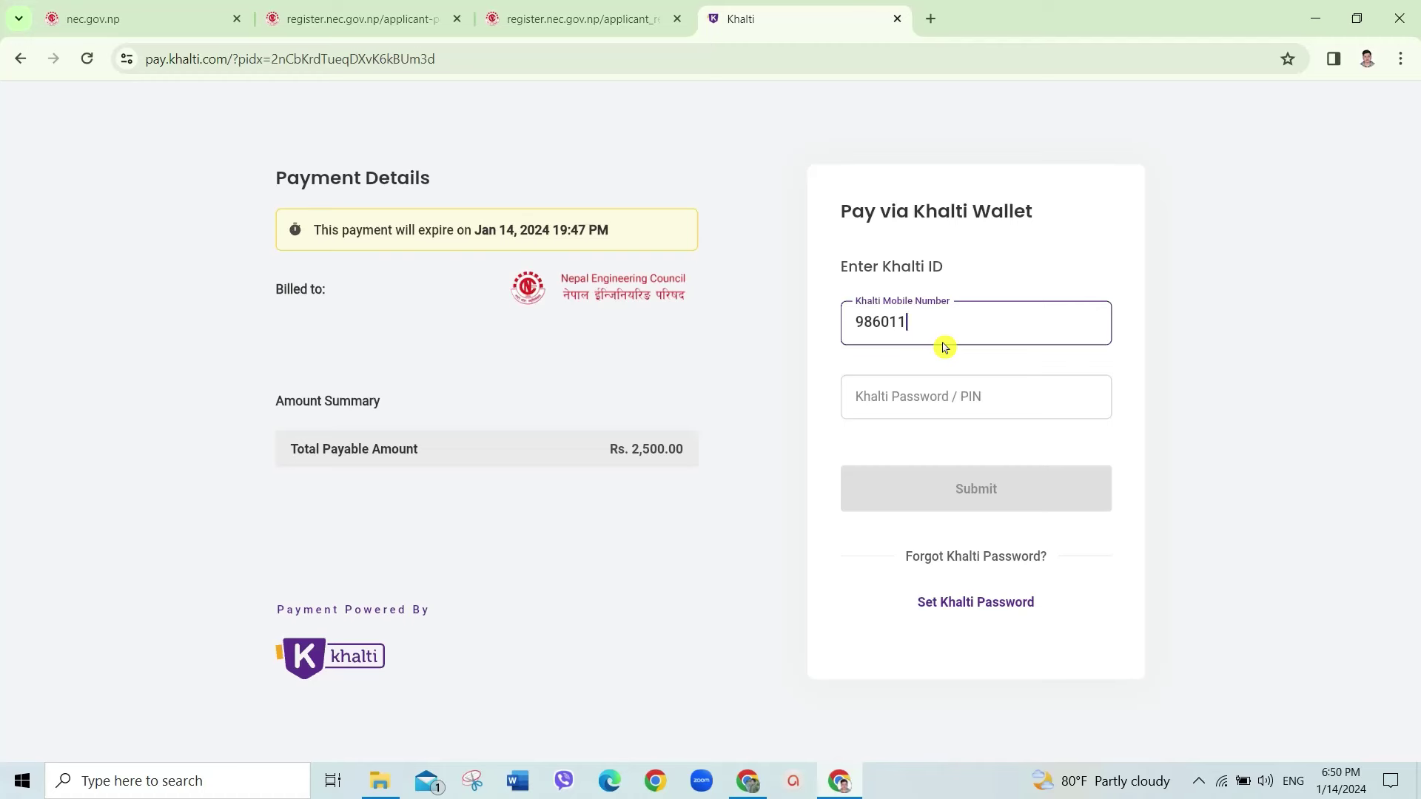
click(906, 405)
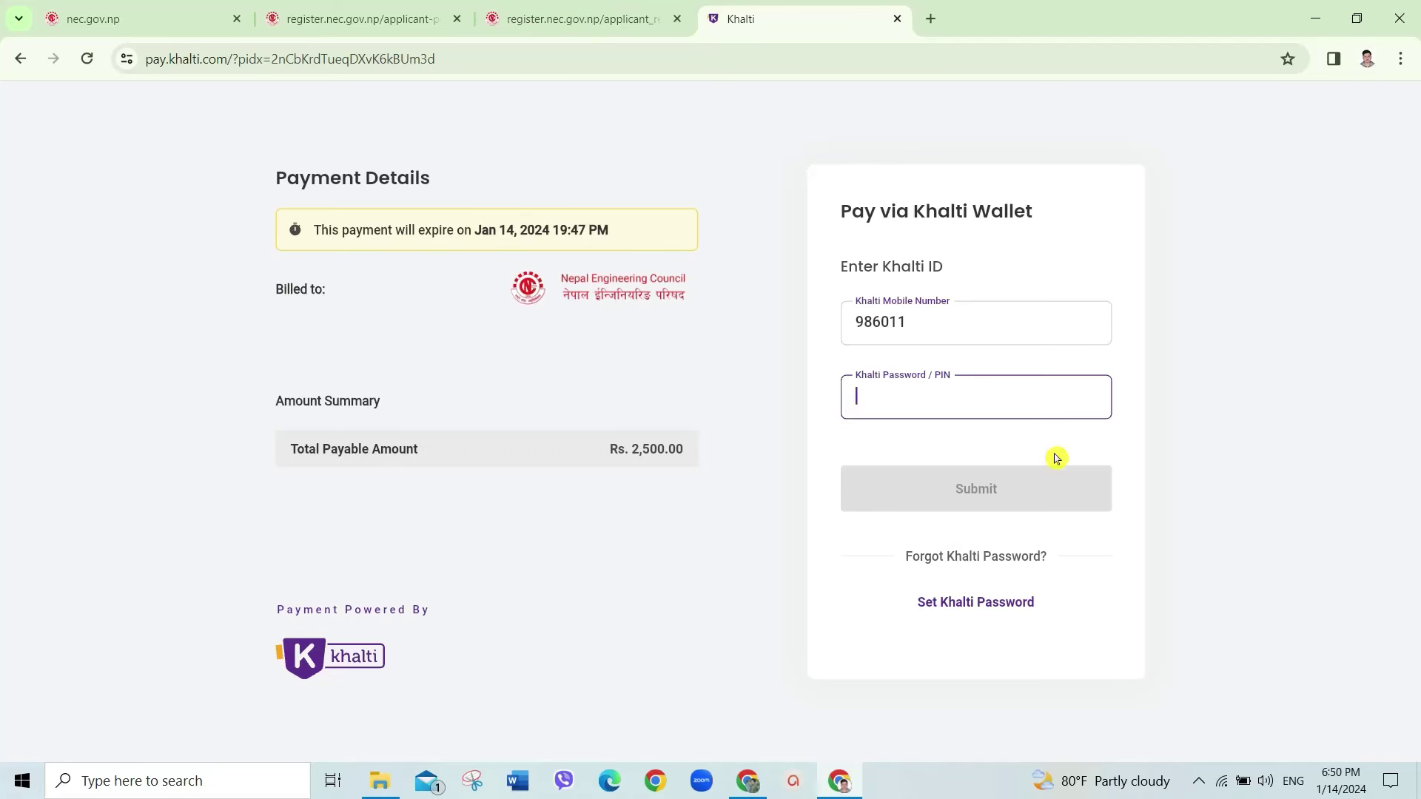
click(583, 8)
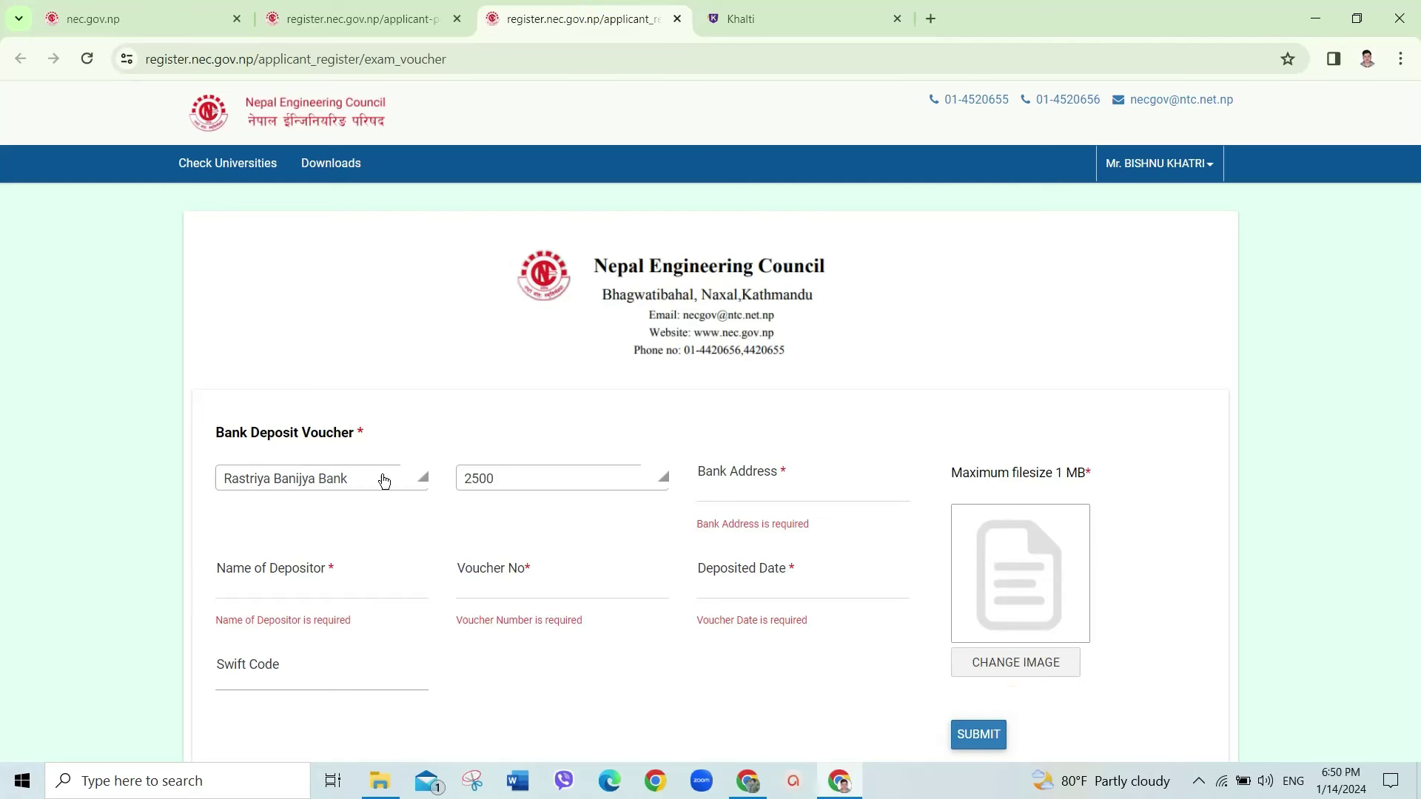
click(525, 503)
mouse_move(853, 794)
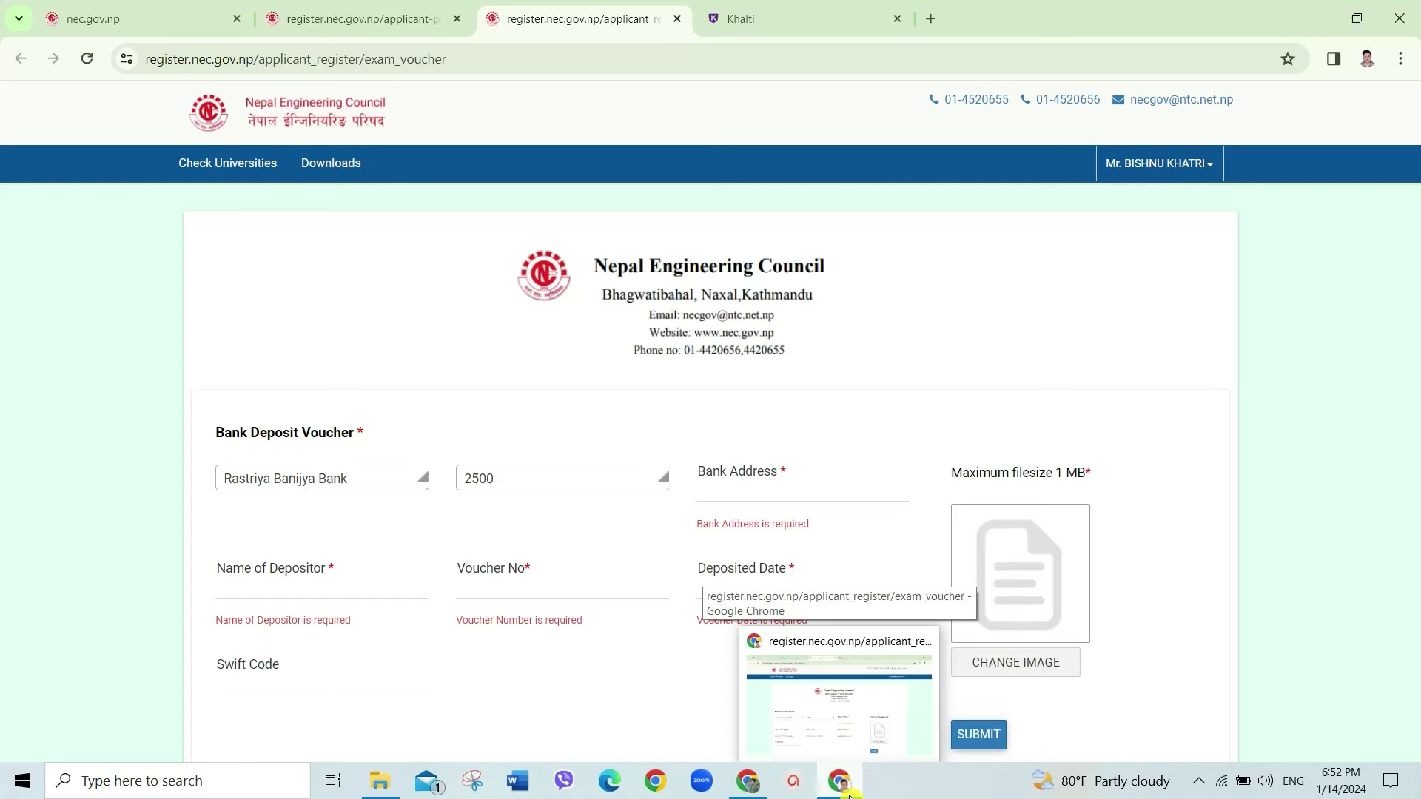
click(1197, 773)
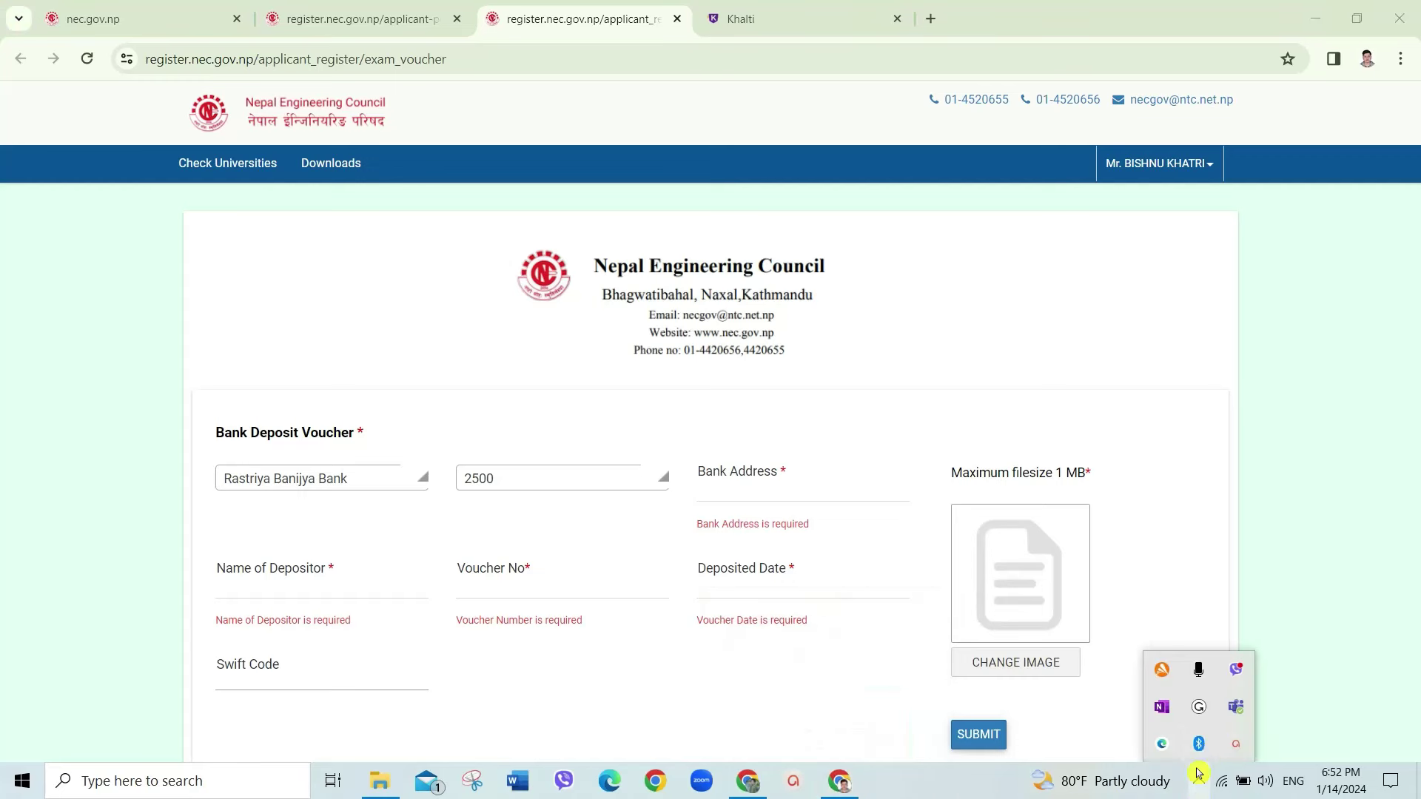
click(1236, 744)
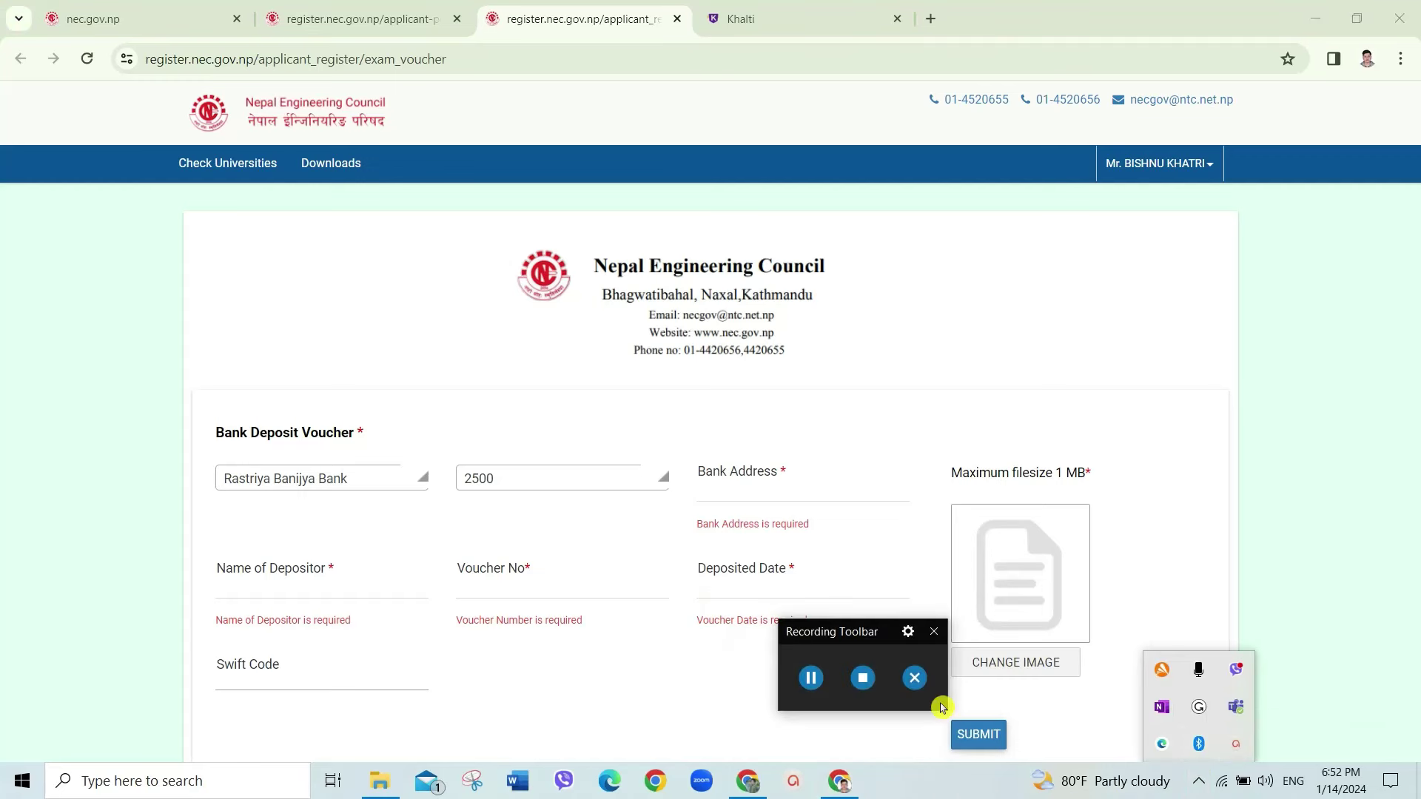